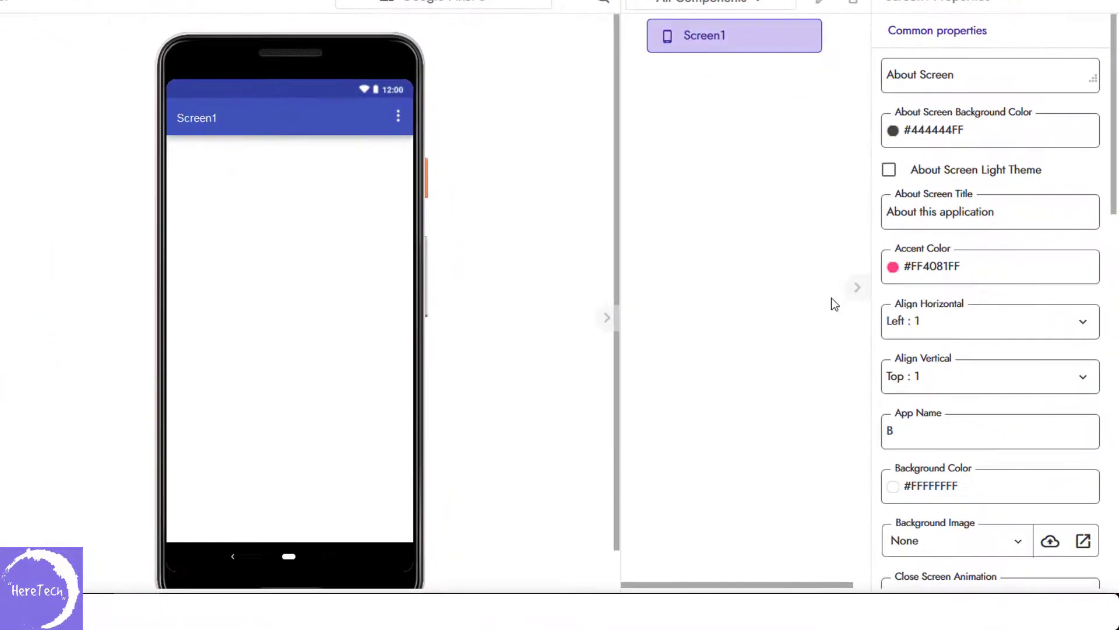
Set Screen1's horizontal alignment to Center : 3 and its vertical alignment to Center : 2
{"action": "left_click", "coordinate": [936, 324]}
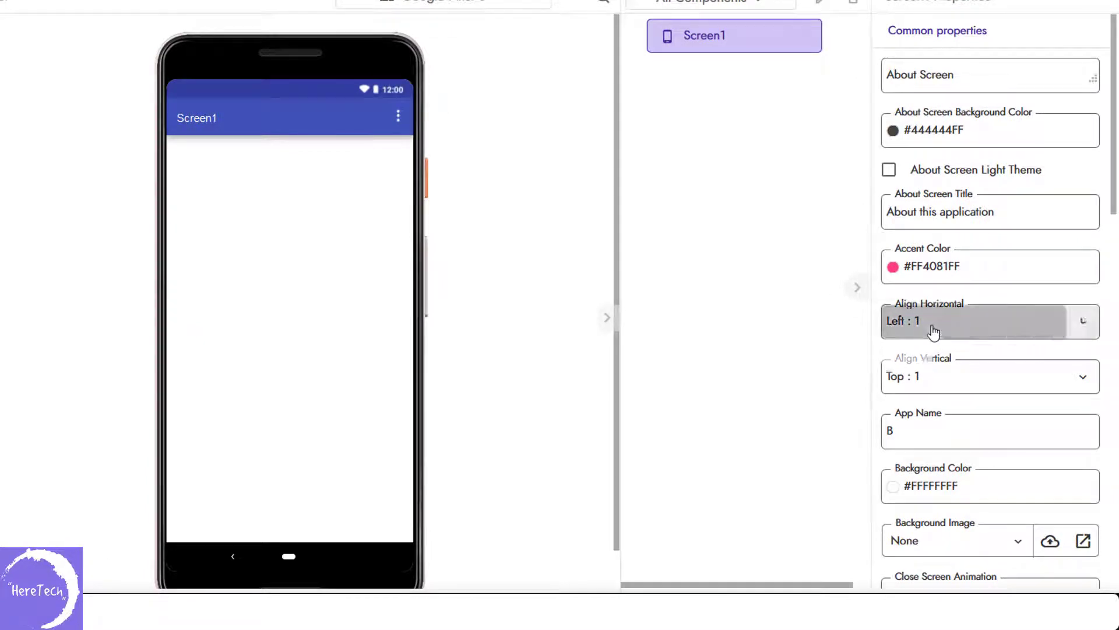
{"action": "left_click", "coordinate": [933, 389]}
{"action": "left_click", "coordinate": [932, 386]}
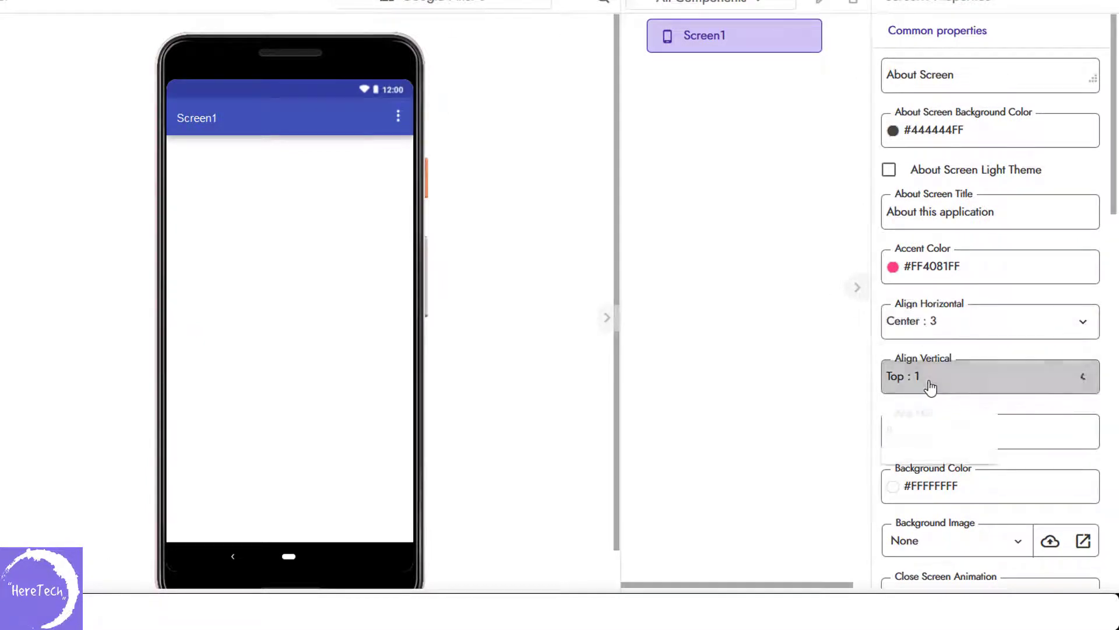
{"action": "left_click", "coordinate": [933, 445]}
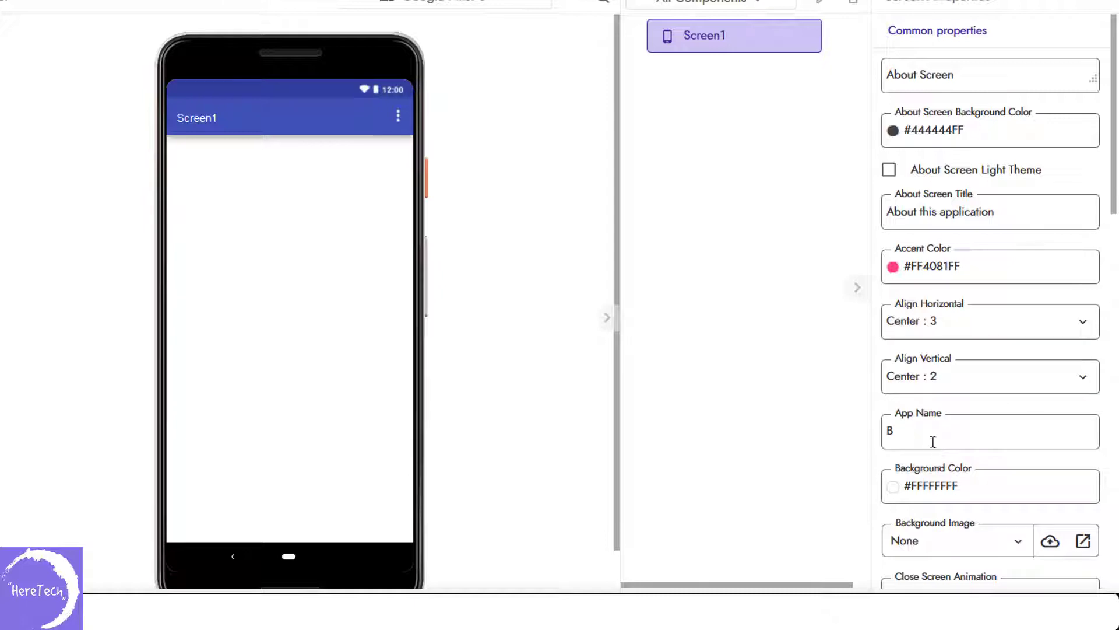
Turn off the options menu, the status bar and the title visibility for Screen1
{"action": "left_click_drag", "start_coordinate": [1114, 192], "coordinate": [1115, 534]}
{"action": "left_click", "coordinate": [889, 153]}
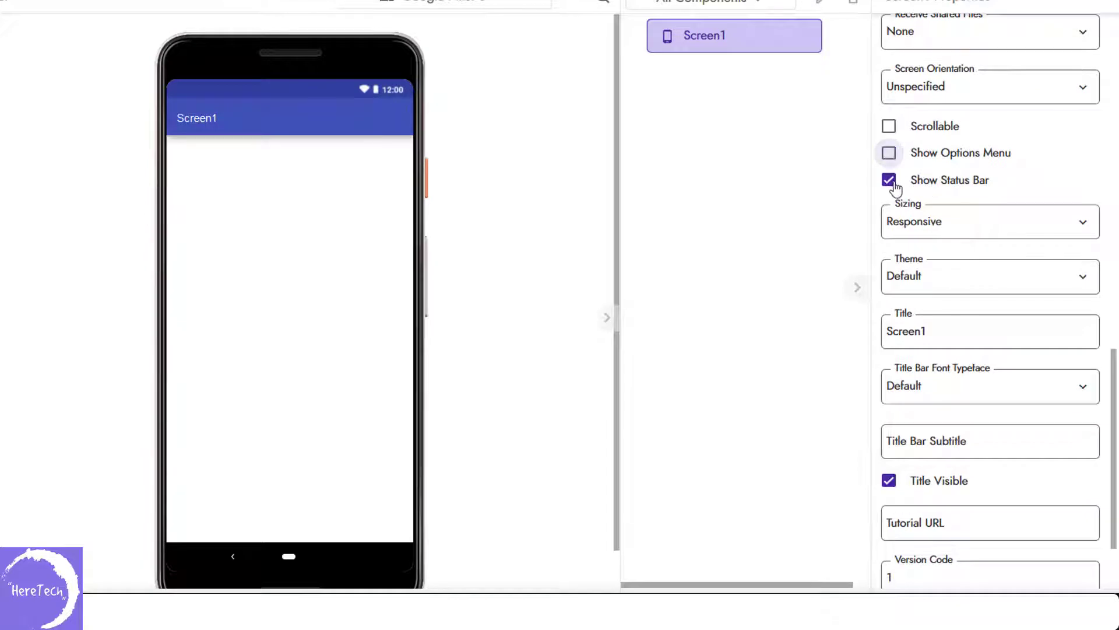
{"action": "left_click", "coordinate": [892, 181]}
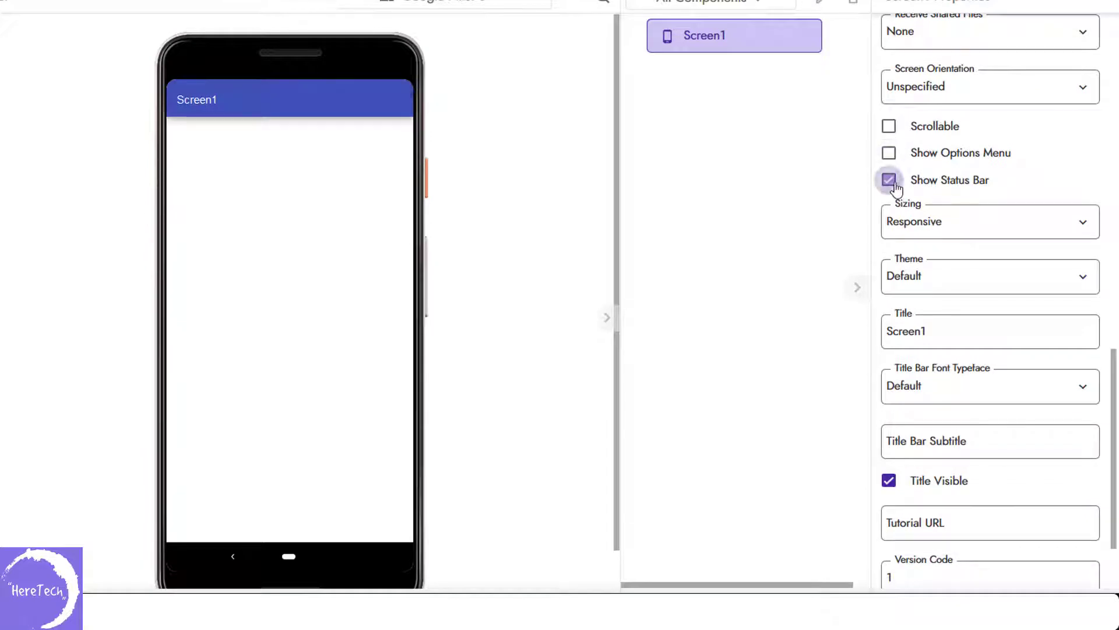
{"action": "left_click", "coordinate": [889, 481]}
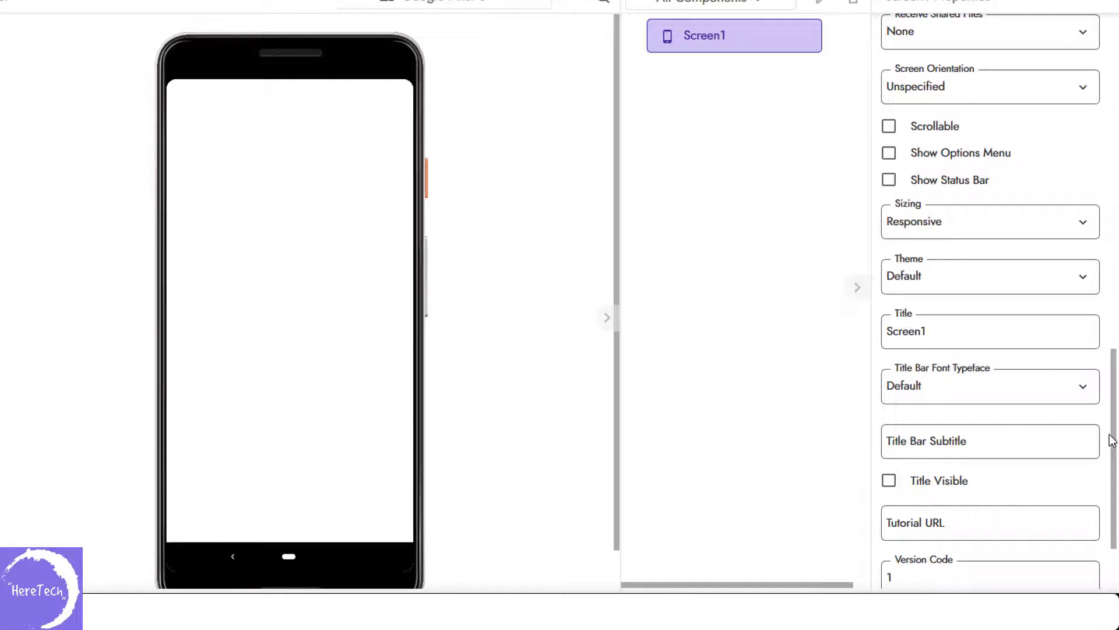
Find the Card View component by searching for "card" and place it on Screen1
{"action": "left_click", "coordinate": [178, 130]}
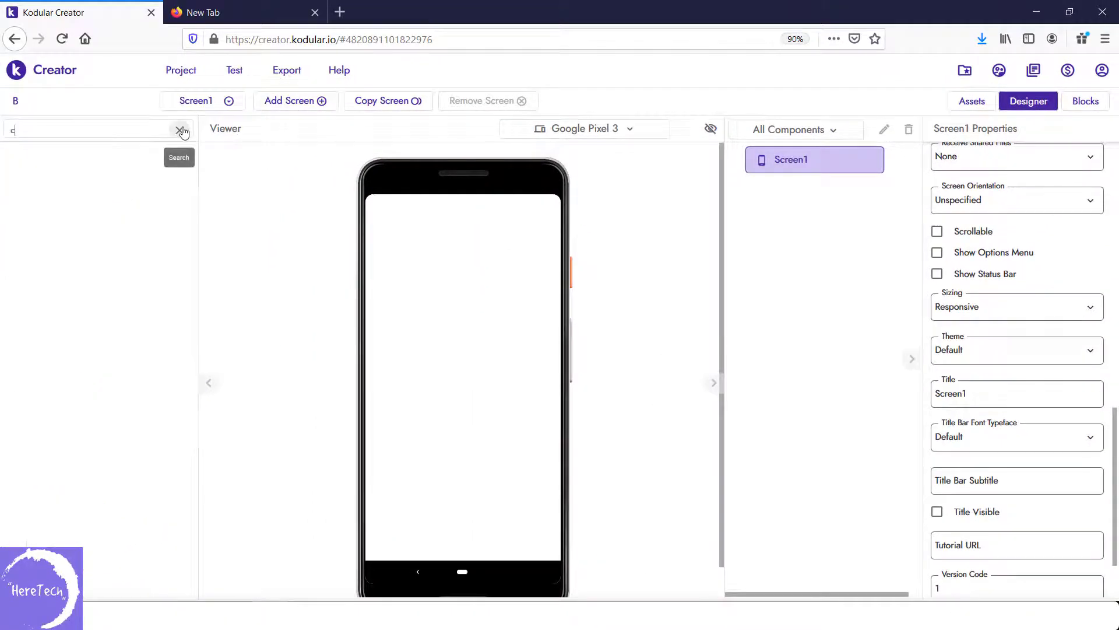
{"action": "type", "text": "card"}
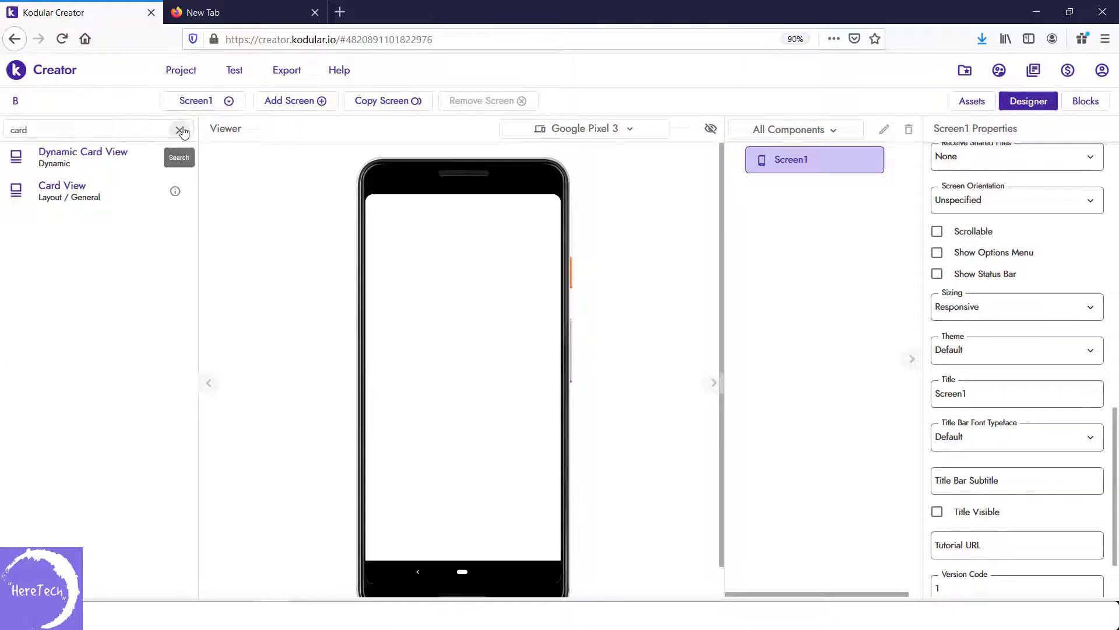
{"action": "left_click_drag", "start_coordinate": [70, 190], "coordinate": [449, 301]}
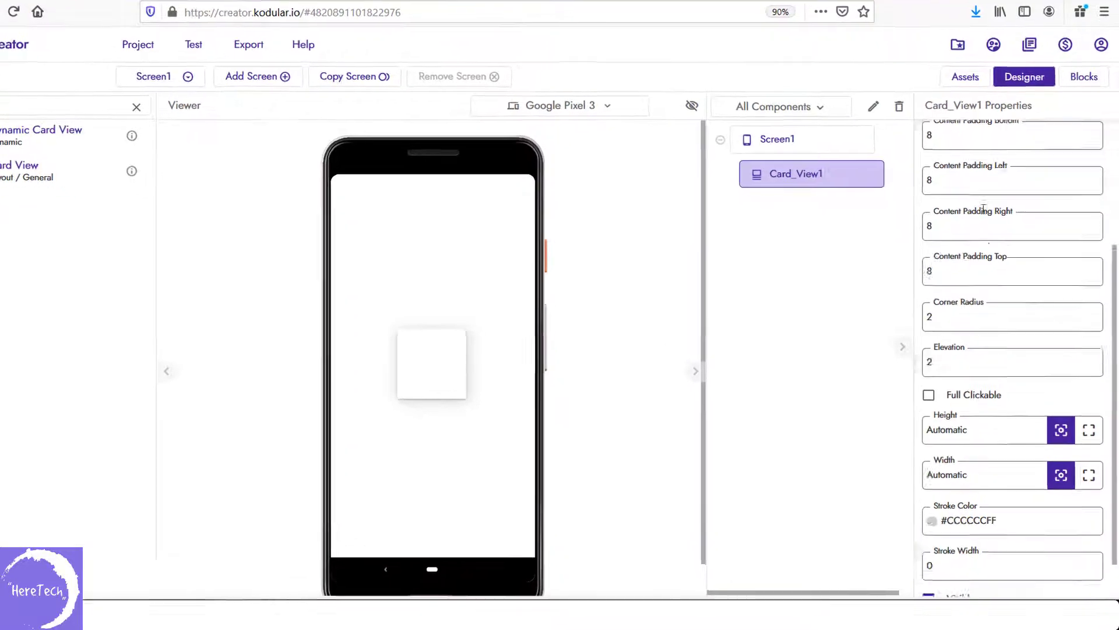
Set the card view's horizontal alignment to Center : 3 and its vertical alignment to Center : 2
{"action": "scroll", "coordinate": [985, 195], "scroll_direction": "up", "scroll_amount": 5}
{"action": "left_click", "coordinate": [954, 84]}
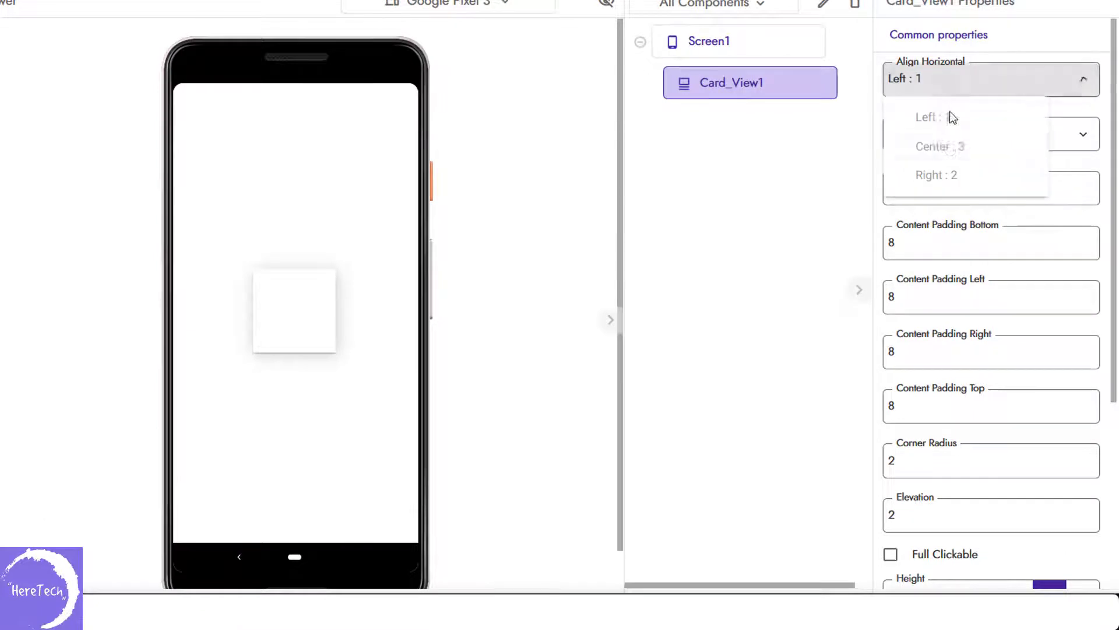
{"action": "left_click", "coordinate": [950, 145]}
{"action": "left_click", "coordinate": [950, 141]}
{"action": "left_click", "coordinate": [965, 204]}
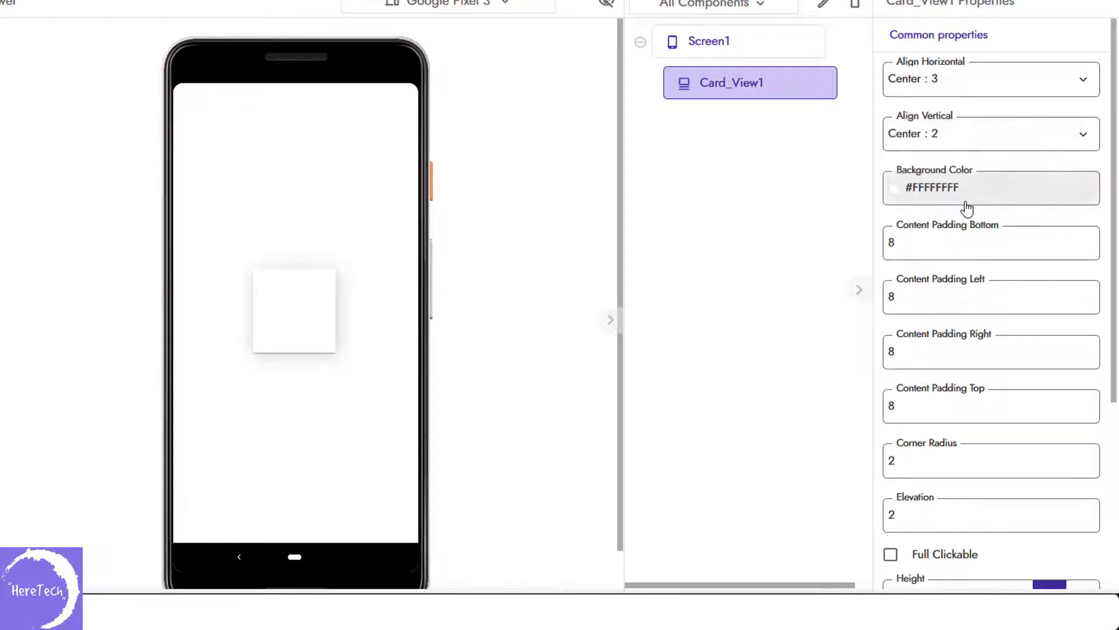
Set the card view's bottom, left, right and top content padding to 0
{"action": "double_click", "coordinate": [889, 242]}
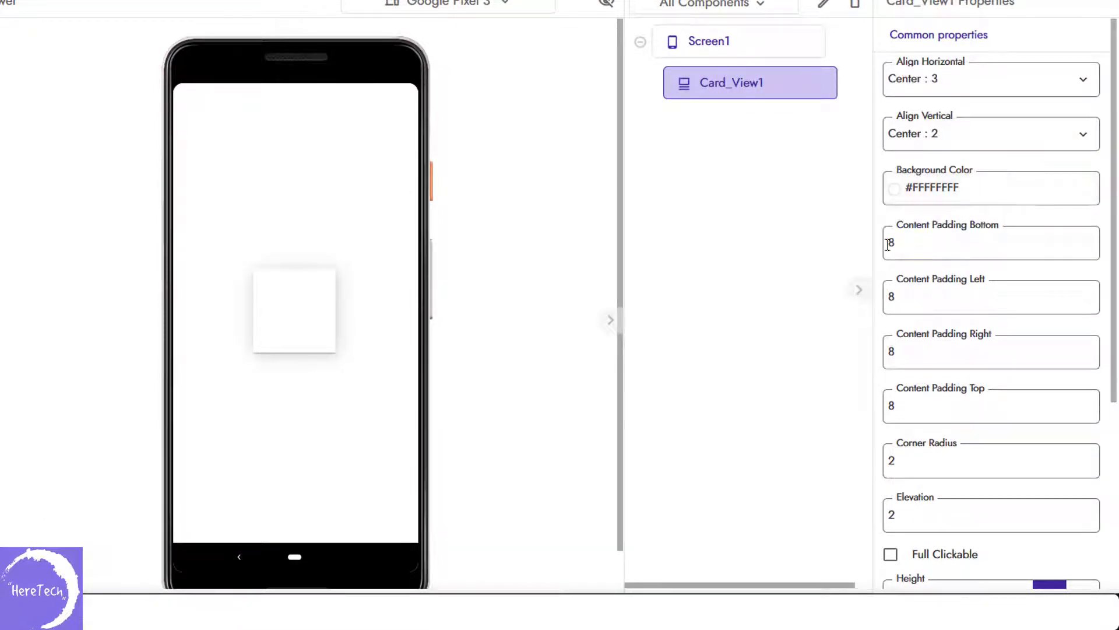
{"action": "type", "text": "0"}
{"action": "key", "text": "Tab"}
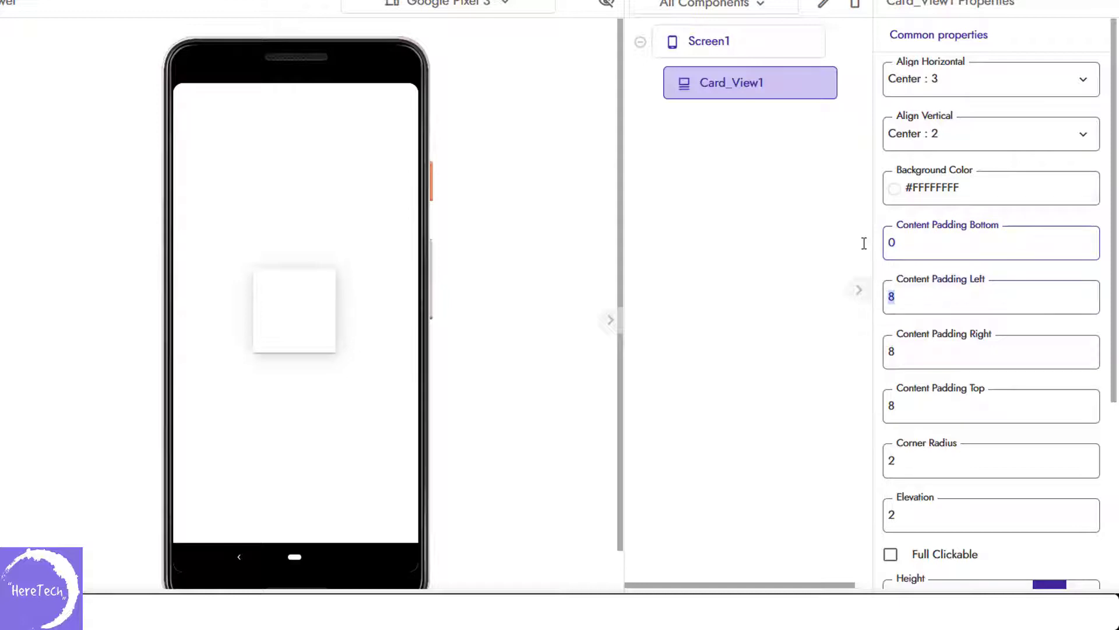
{"action": "type", "text": "0"}
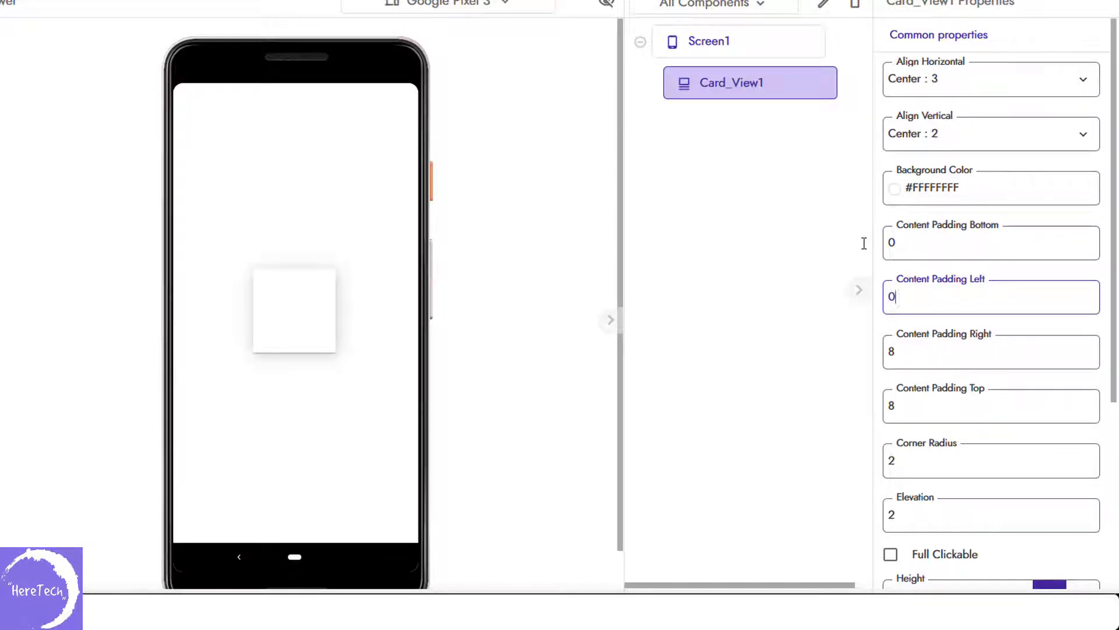
{"action": "key", "text": "Tab"}
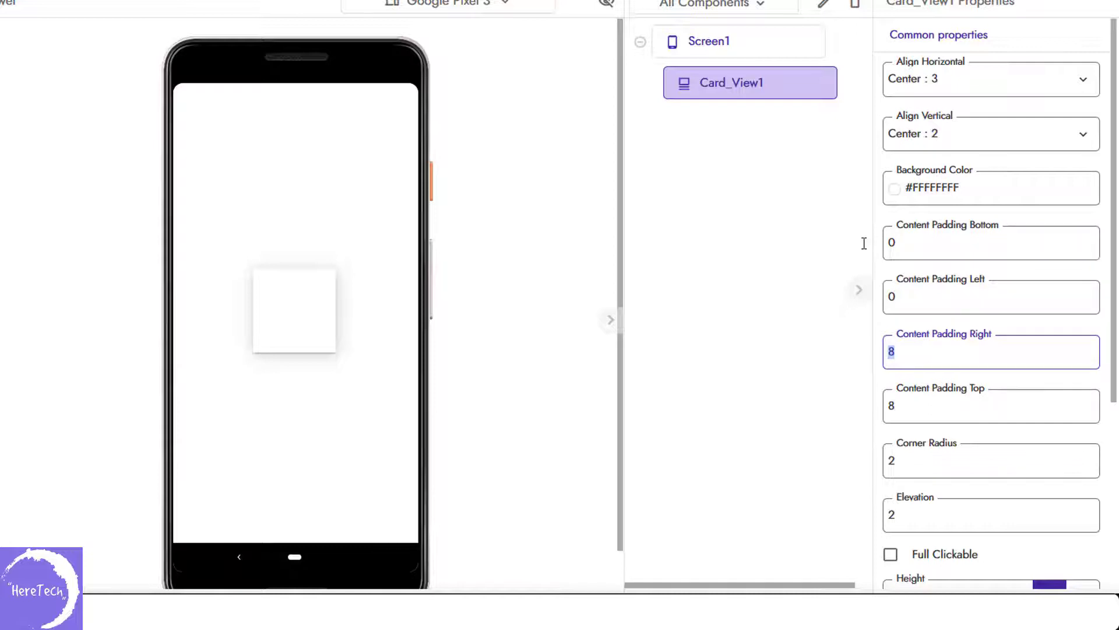
{"action": "type", "text": "0"}
{"action": "key", "text": "Tab"}
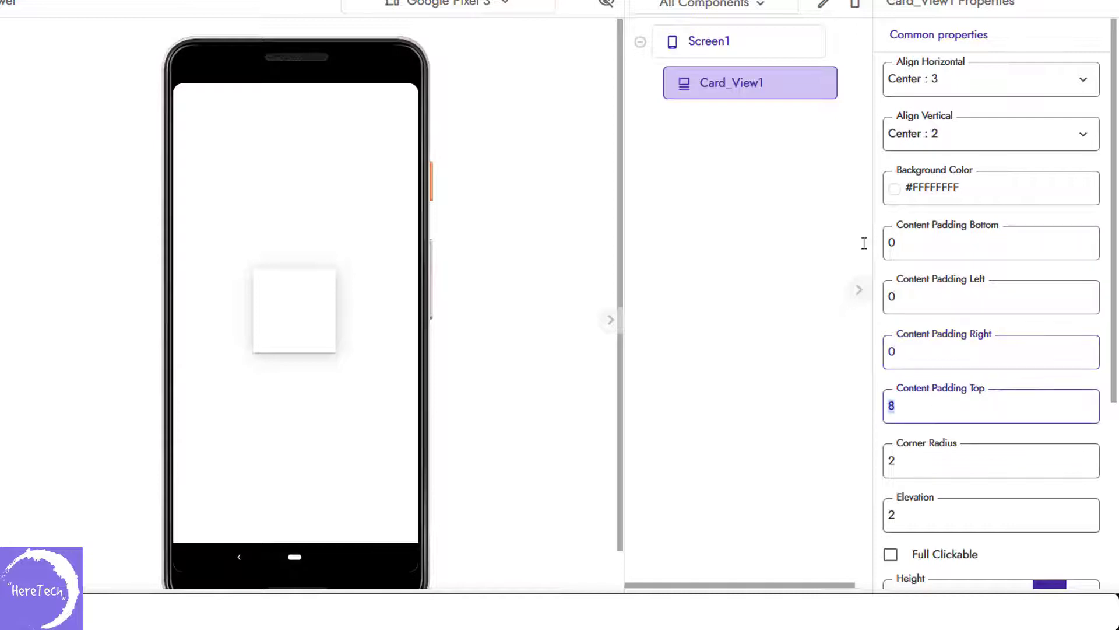
{"action": "type", "text": "0"}
{"action": "key", "text": "Tab"}
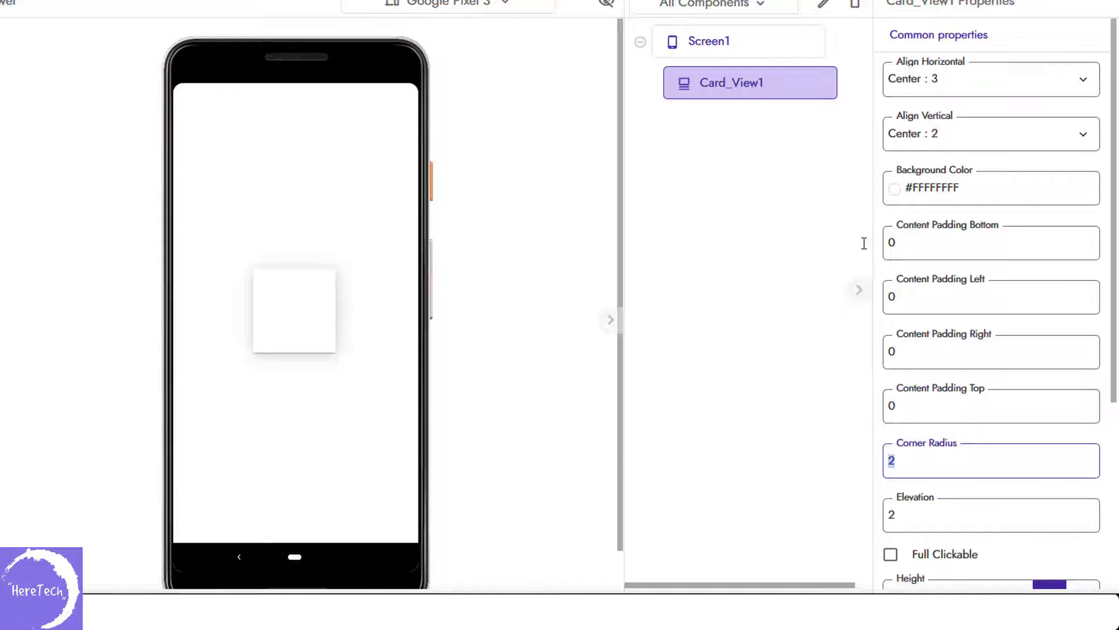
Give the card view a corner radius of 100 and an elevation of 0
{"action": "type", "text": "100"}
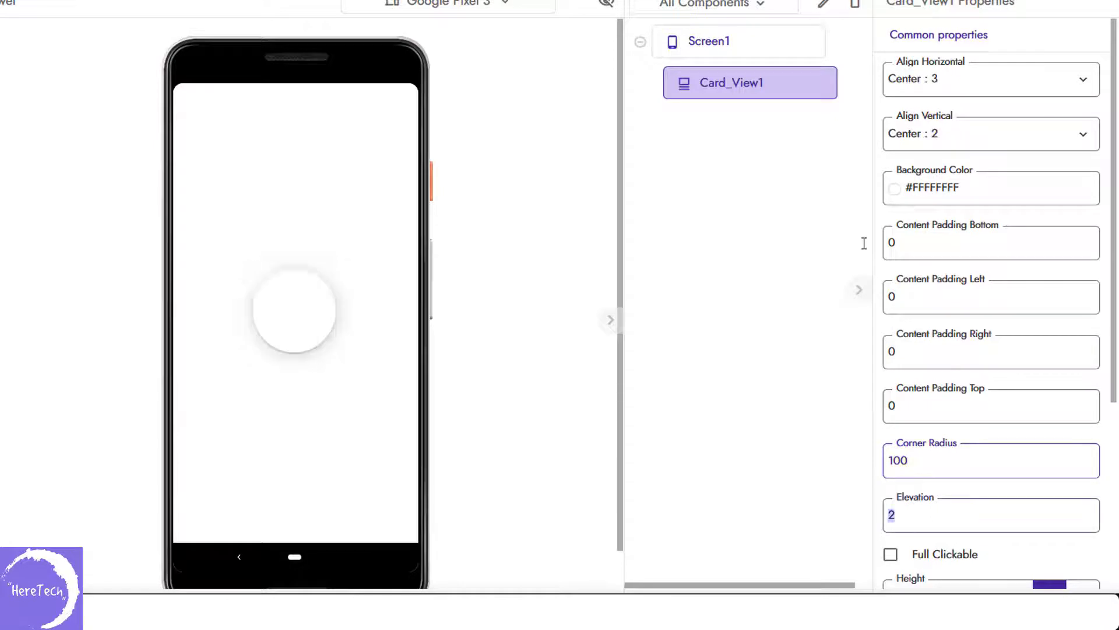
{"action": "key", "text": "Tab"}
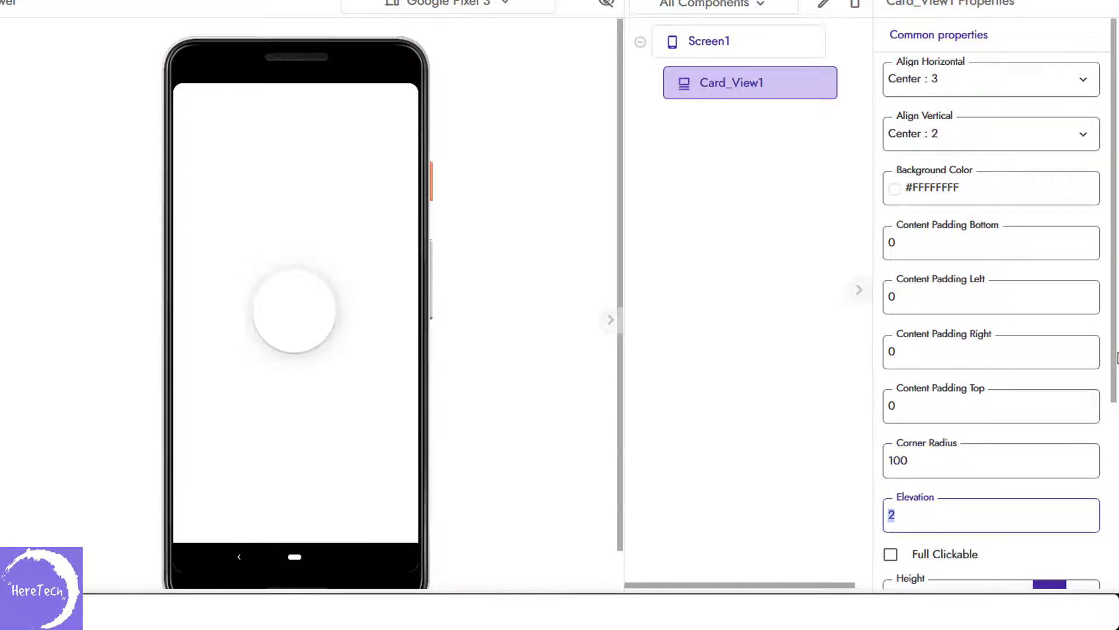
{"action": "left_click_drag", "start_coordinate": [1118, 358], "coordinate": [1112, 395]}
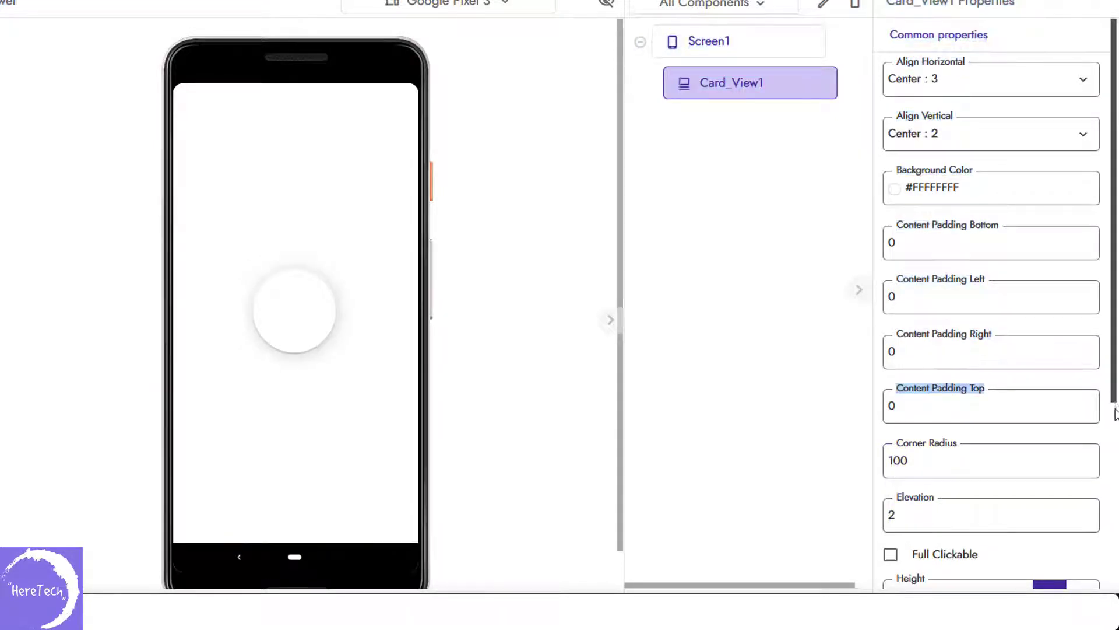
{"action": "scroll", "coordinate": [1116, 414], "scroll_direction": "down", "scroll_amount": 2}
{"action": "left_click", "coordinate": [999, 446]}
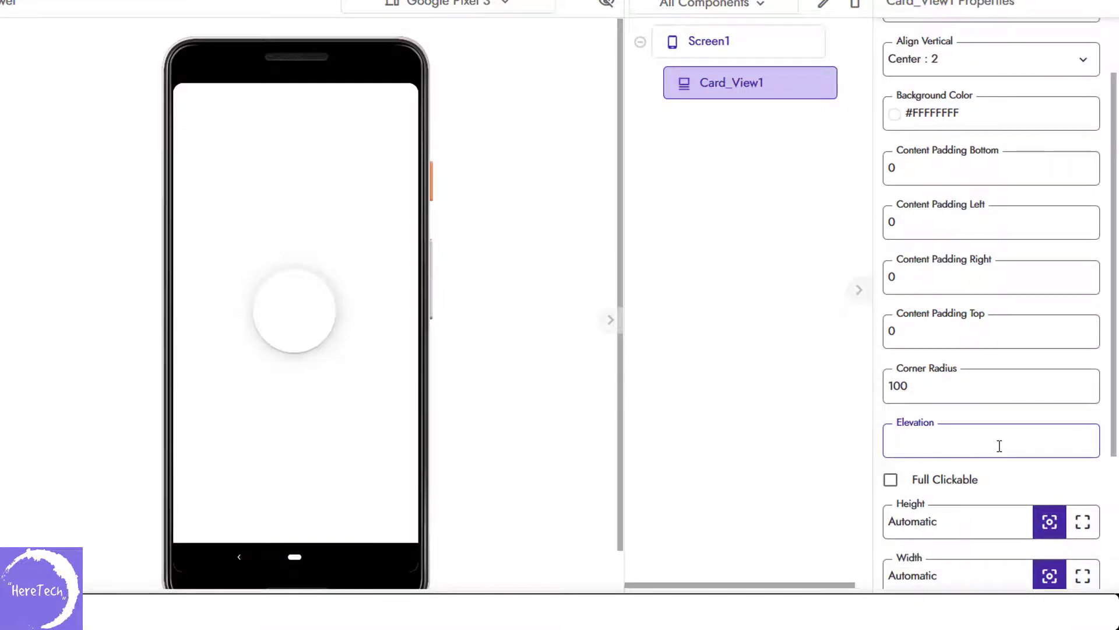
{"action": "type", "text": "0"}
Set both the height and the width of the card view to 150px
{"action": "left_click", "coordinate": [1001, 518]}
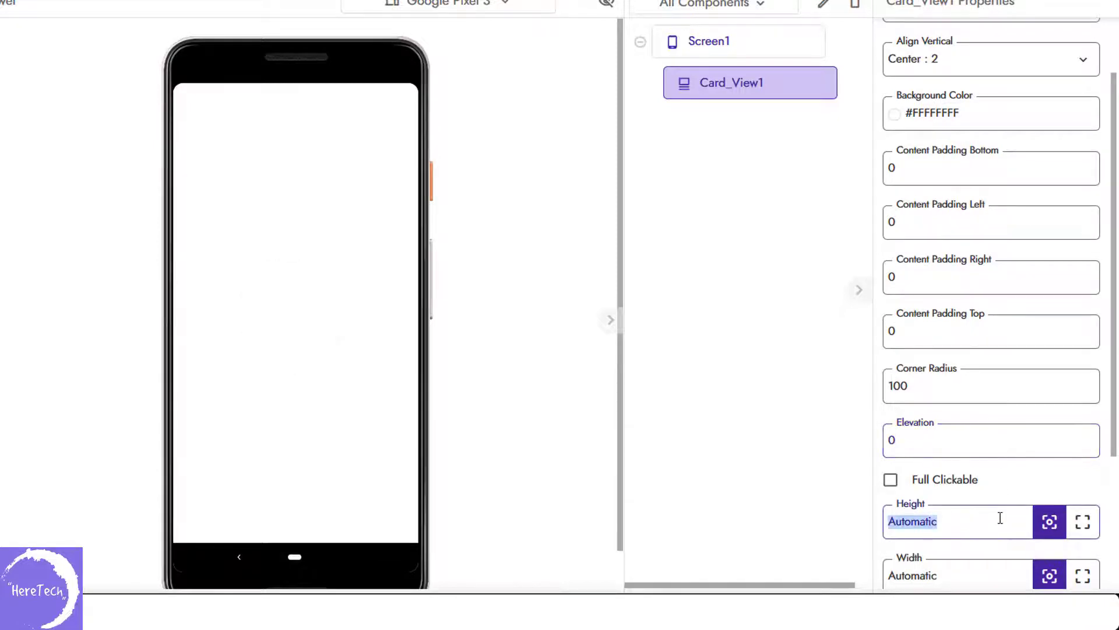
{"action": "type", "text": "150"}
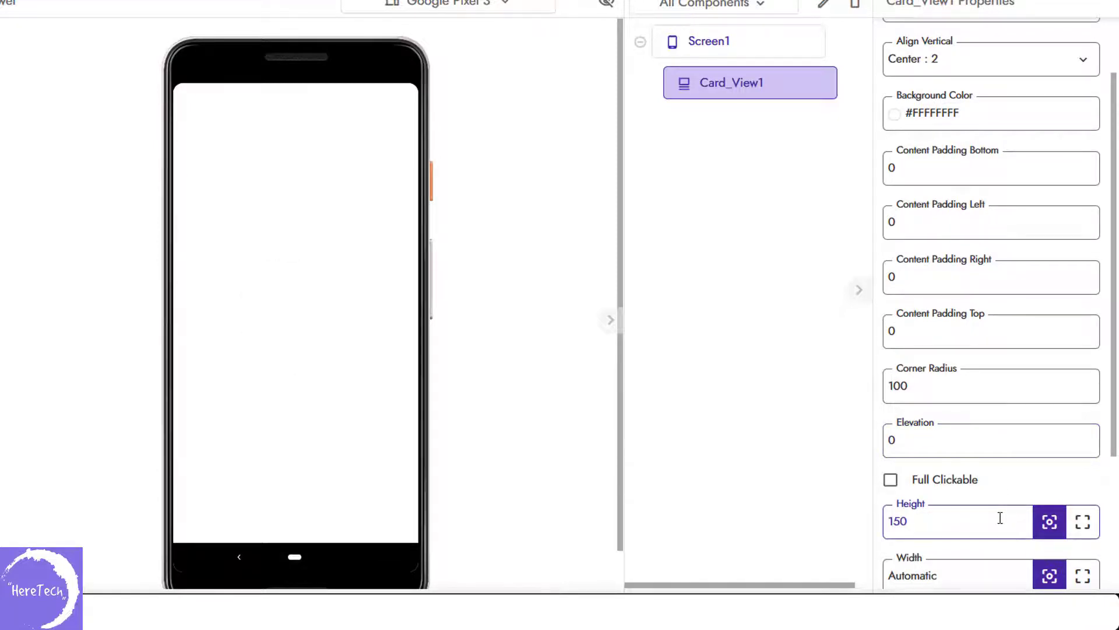
{"action": "key", "text": "Return"}
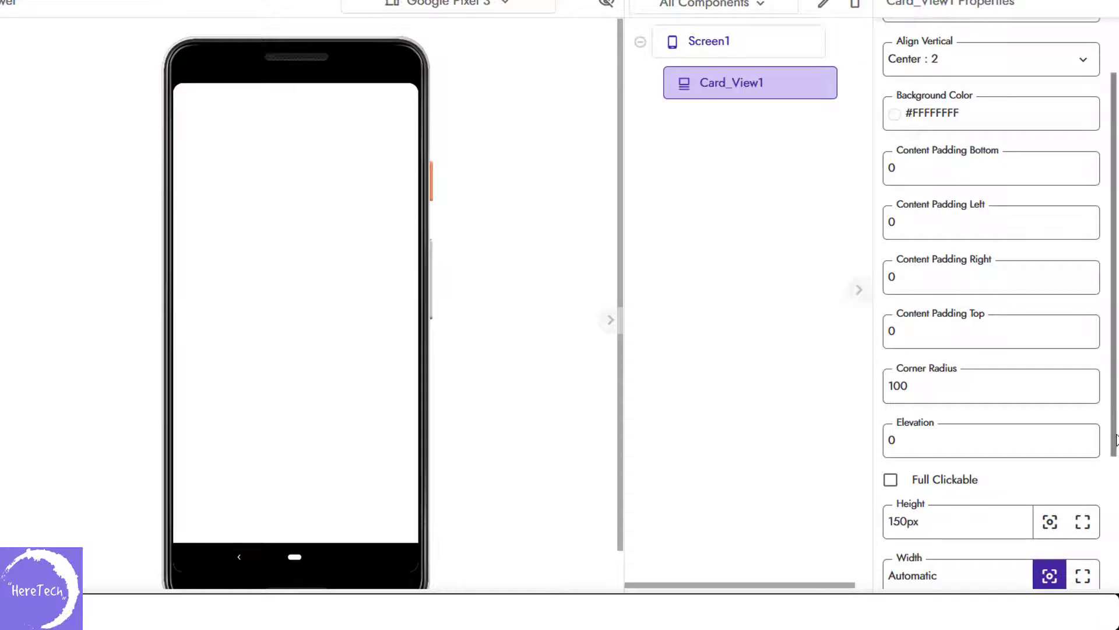
{"action": "left_click_drag", "start_coordinate": [1117, 443], "coordinate": [1111, 545]}
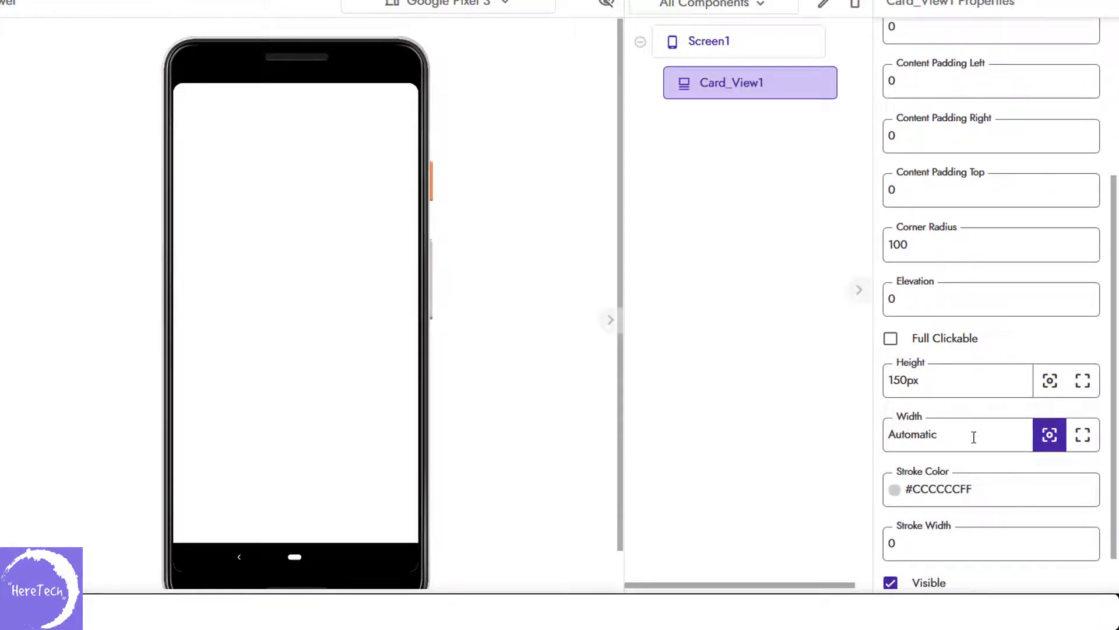
{"action": "double_click", "coordinate": [974, 435]}
{"action": "type", "text": "150"}
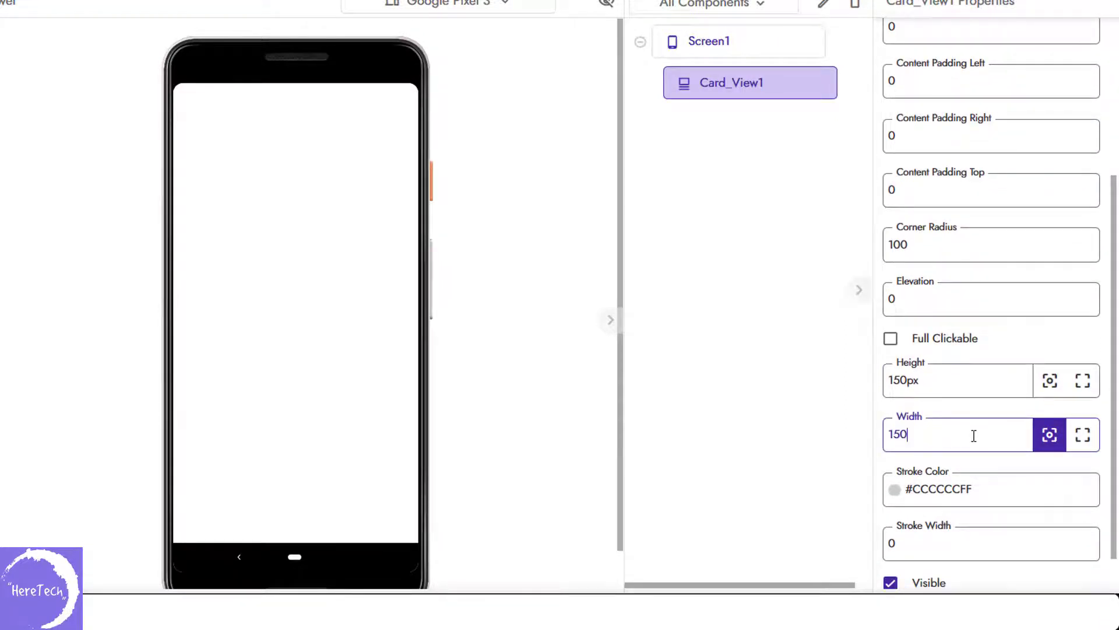
{"action": "type", "text": "px"}
{"action": "key", "text": "Return"}
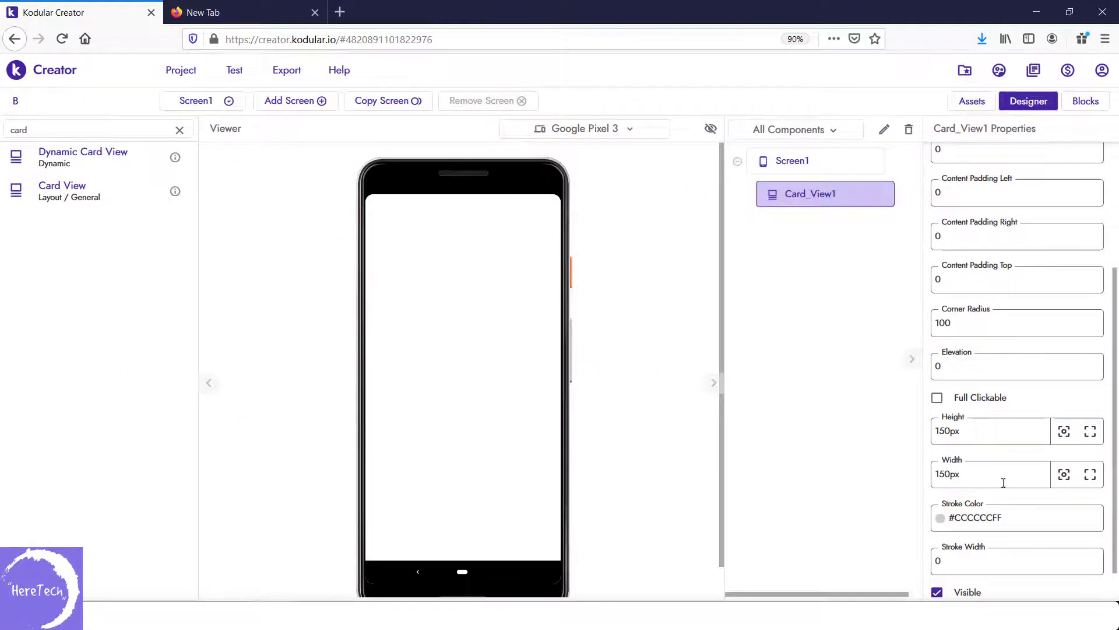
Set the card view's stroke color to Amber (#FEC007FF) and its stroke width to 2
{"action": "left_click", "coordinate": [941, 518]}
{"action": "left_click", "coordinate": [185, 354]}
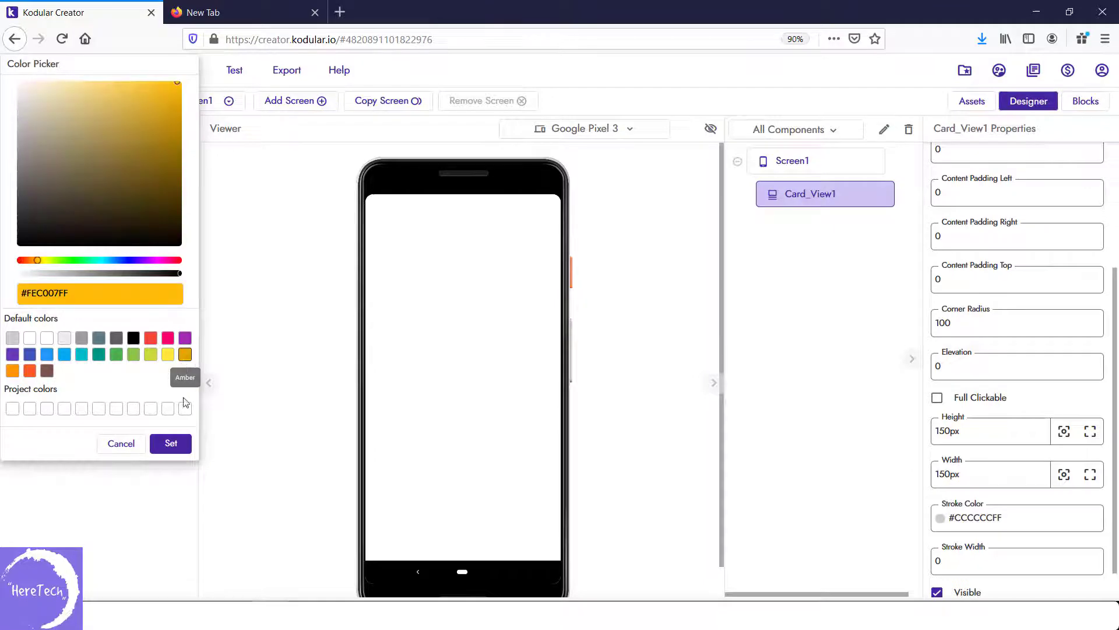
{"action": "left_click", "coordinate": [171, 443]}
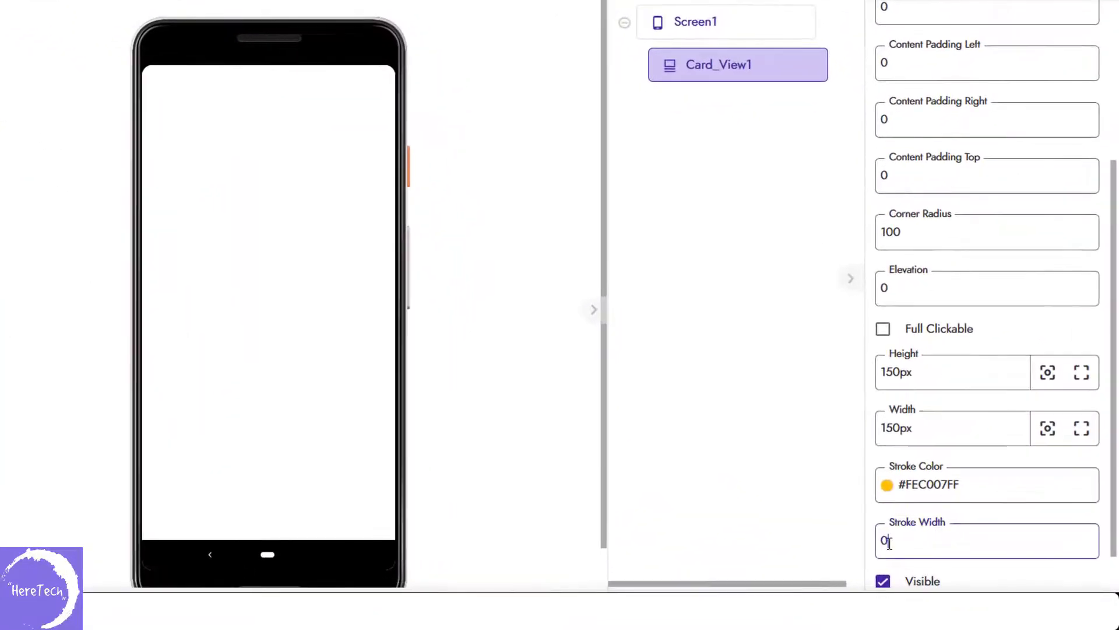
{"action": "double_click", "coordinate": [932, 562]}
{"action": "type", "text": "2"}
{"action": "left_click_drag", "start_coordinate": [1118, 510], "coordinate": [1115, 584]}
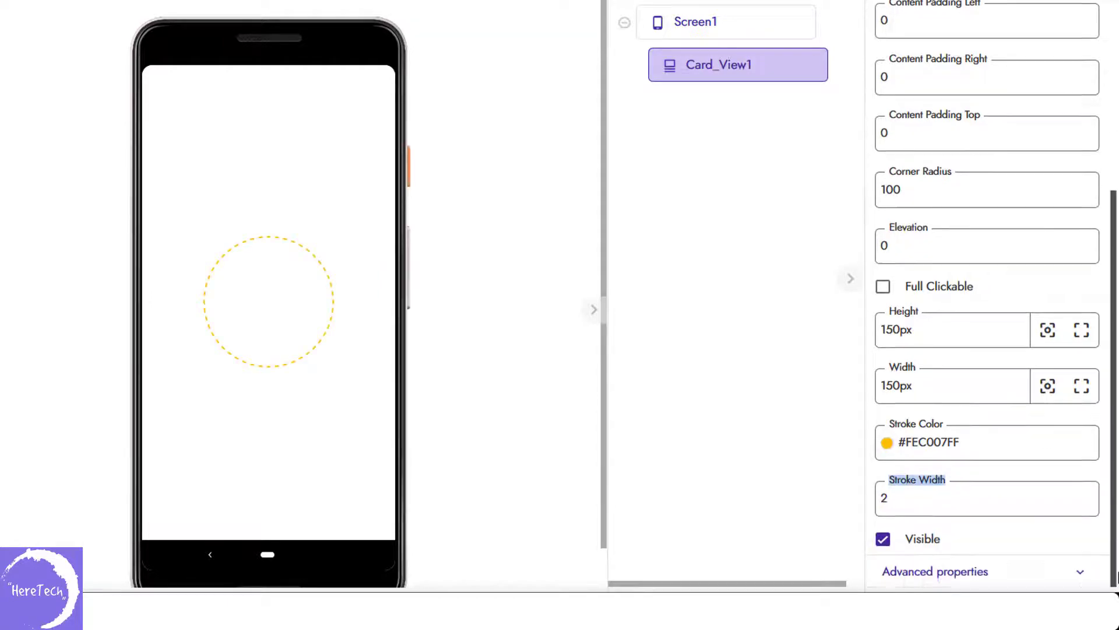
{"action": "left_click", "coordinate": [539, 226]}
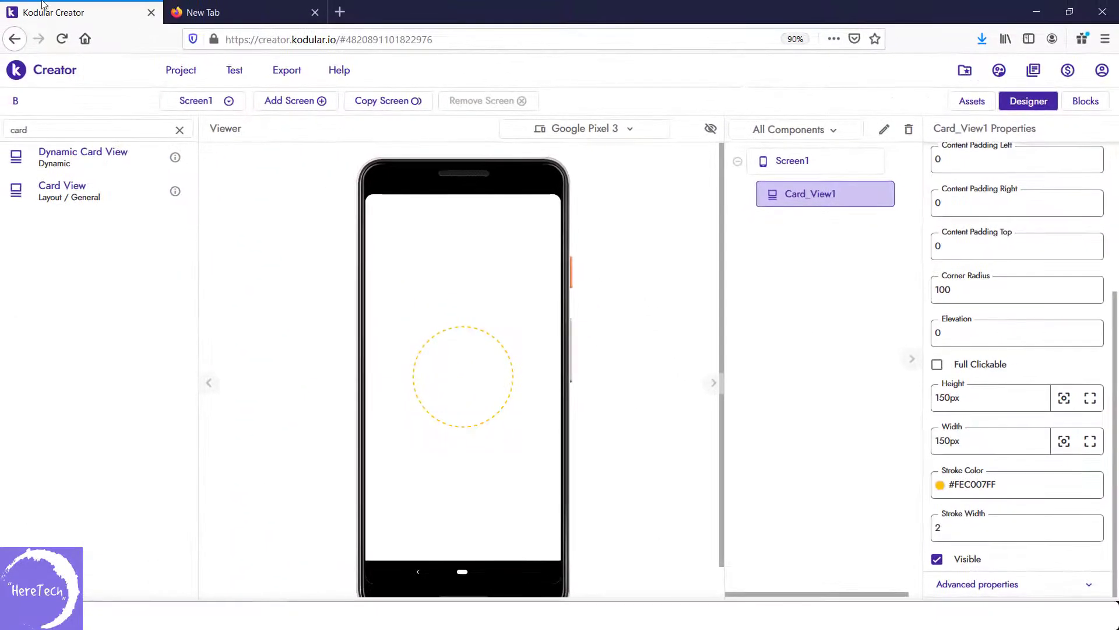
Replace the component search with "im" and place an Image component inside the circular card view
{"action": "left_click", "coordinate": [177, 133]}
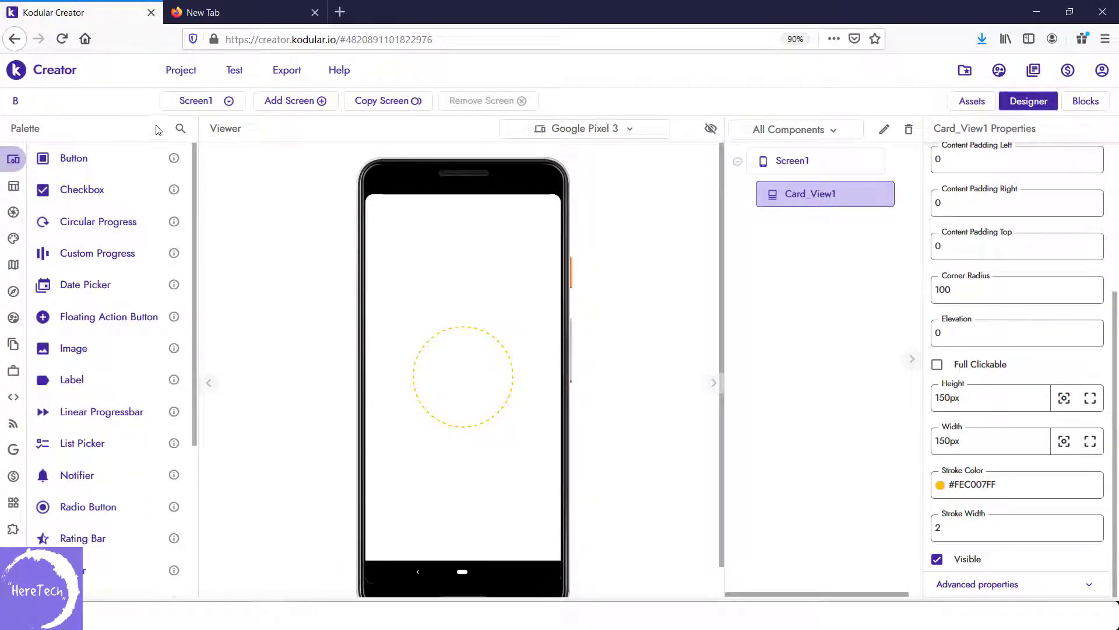
{"action": "left_click", "coordinate": [181, 133]}
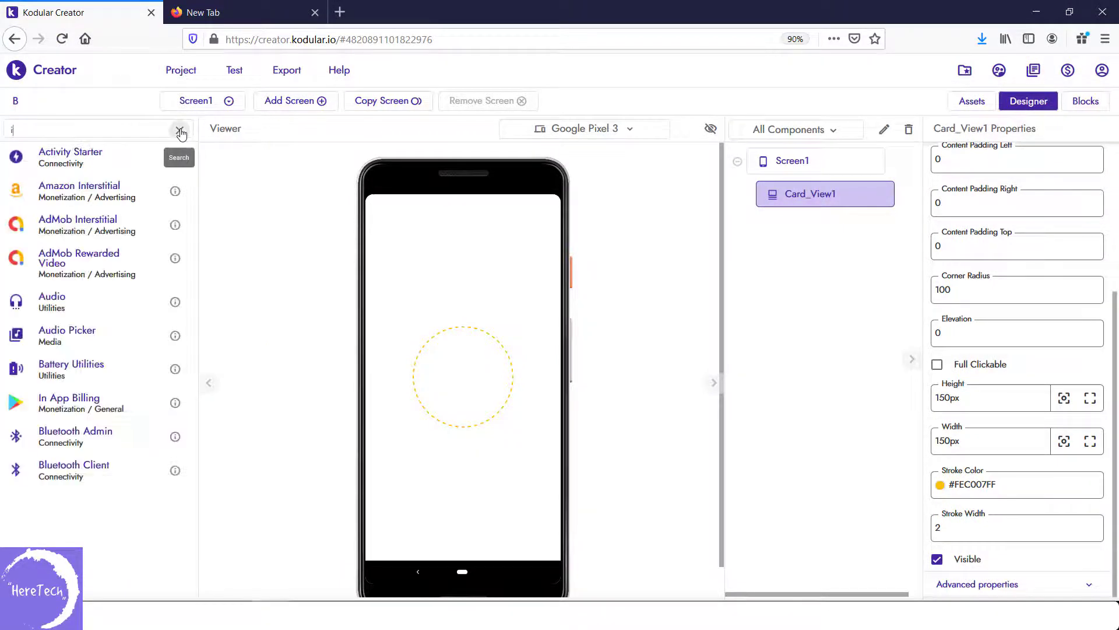
{"action": "type", "text": "im"}
{"action": "left_click_drag", "start_coordinate": [65, 163], "coordinate": [467, 403]}
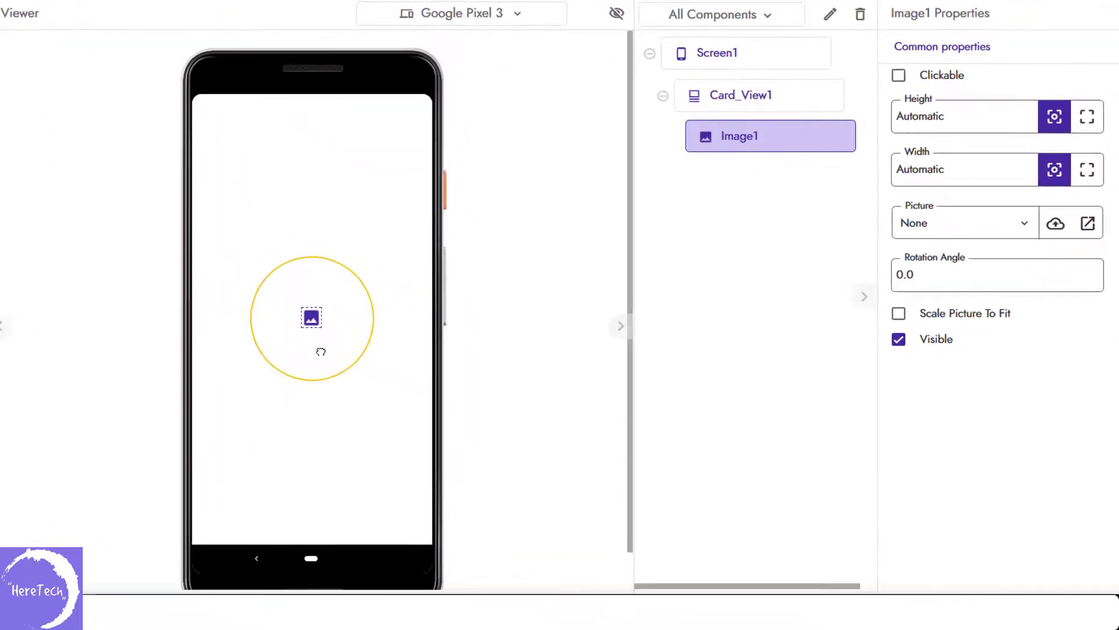
Set both the height and the width of the Image component to 150px
{"action": "left_click", "coordinate": [924, 116]}
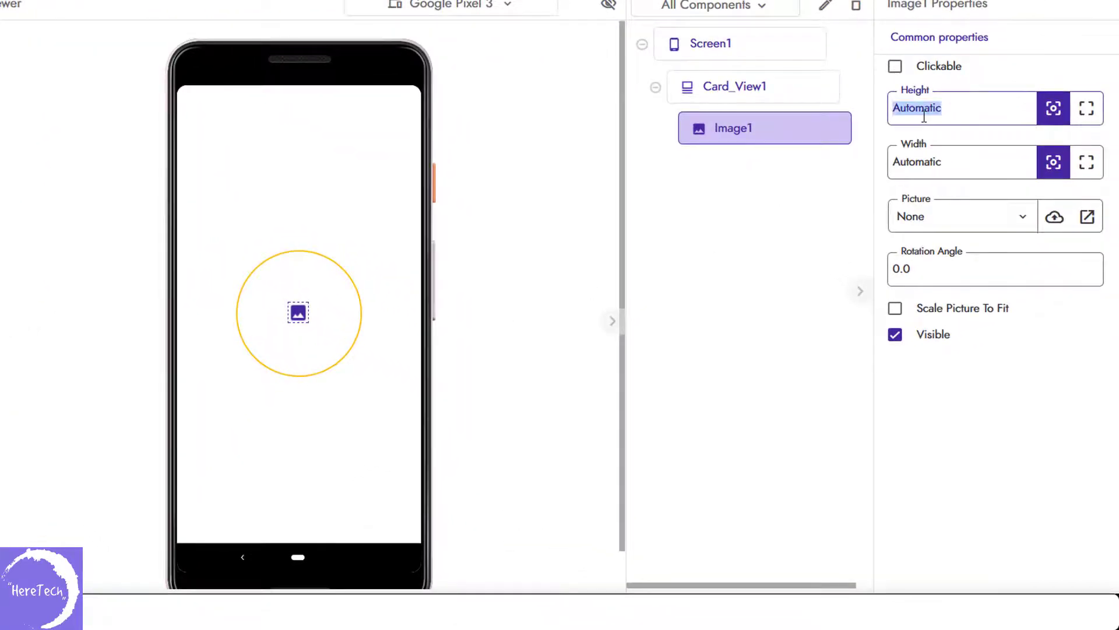
{"action": "type", "text": "150"}
{"action": "left_click", "coordinate": [934, 167]}
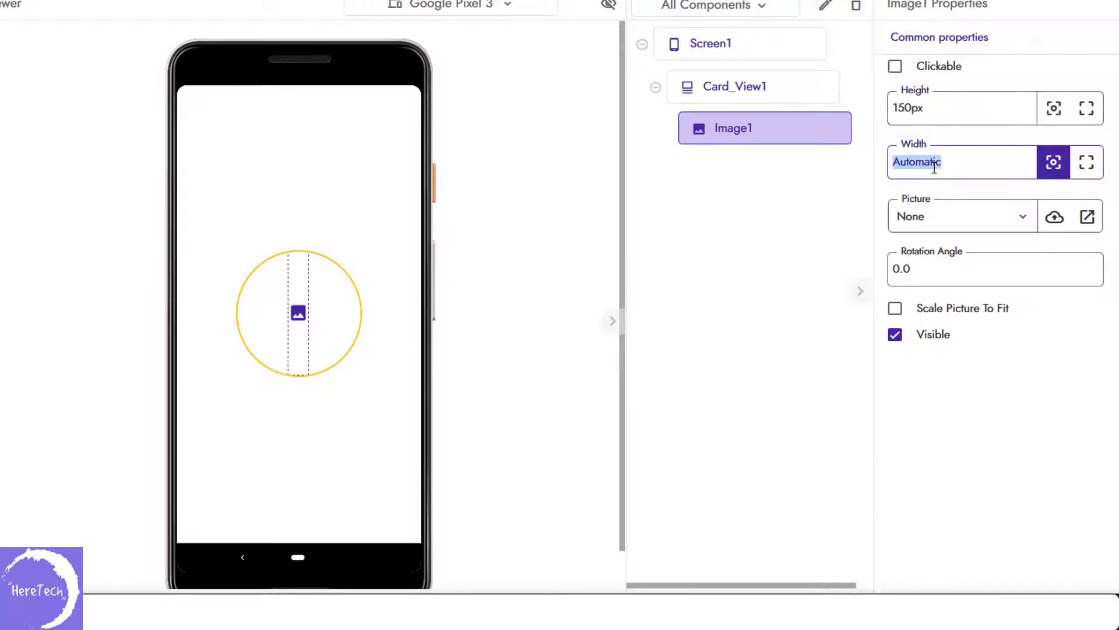
{"action": "type", "text": "150"}
{"action": "left_click", "coordinate": [939, 118]}
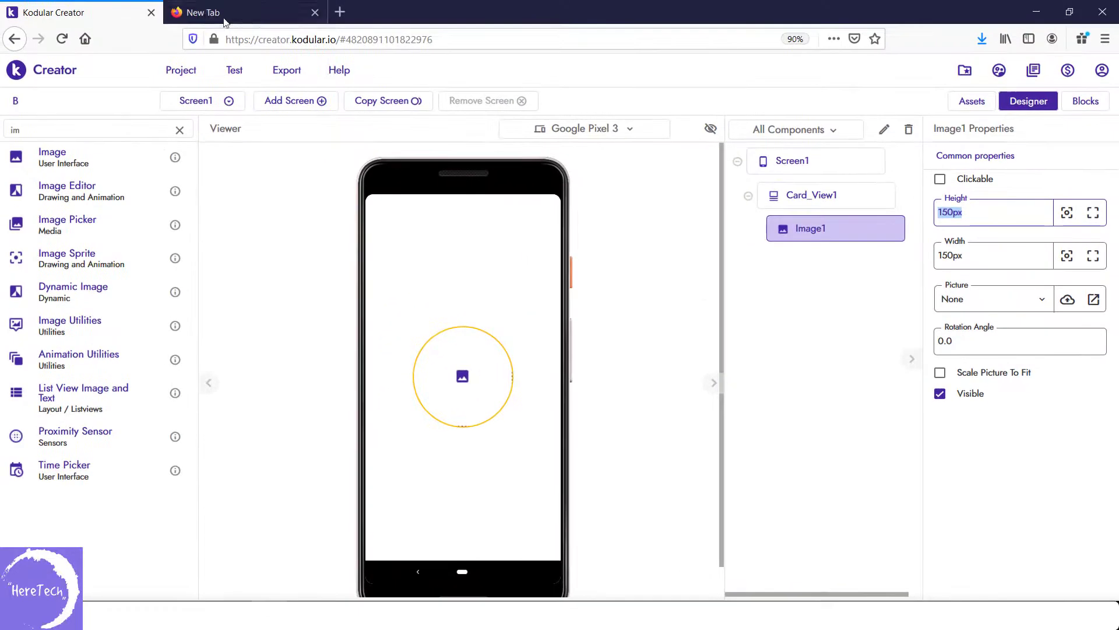
Switch to the empty browser page, search the web for "online shop.pmg" and show the image results
{"action": "left_click", "coordinate": [217, 4]}
{"action": "type", "text": "o"}
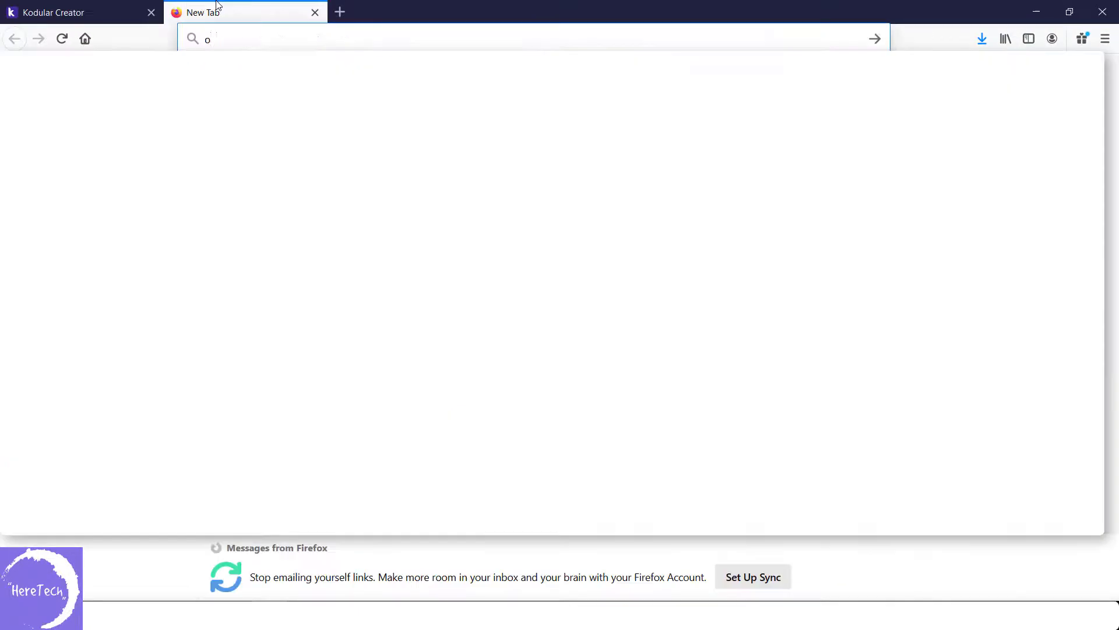
{"action": "type", "text": "nline shop.pmg"}
{"action": "key", "text": "Return"}
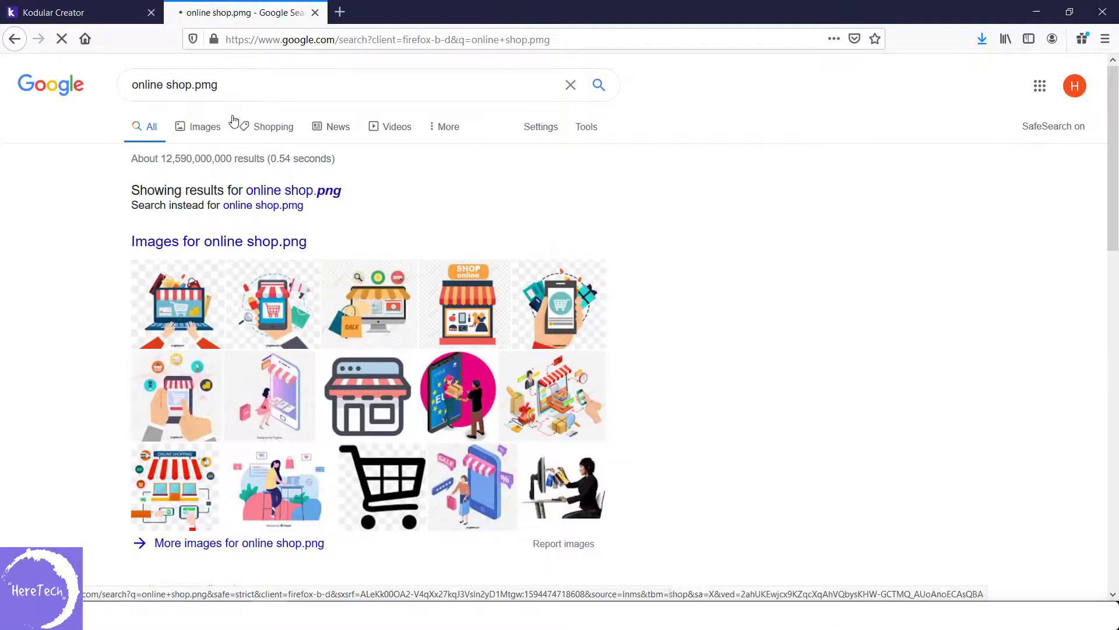
{"action": "left_click", "coordinate": [208, 129]}
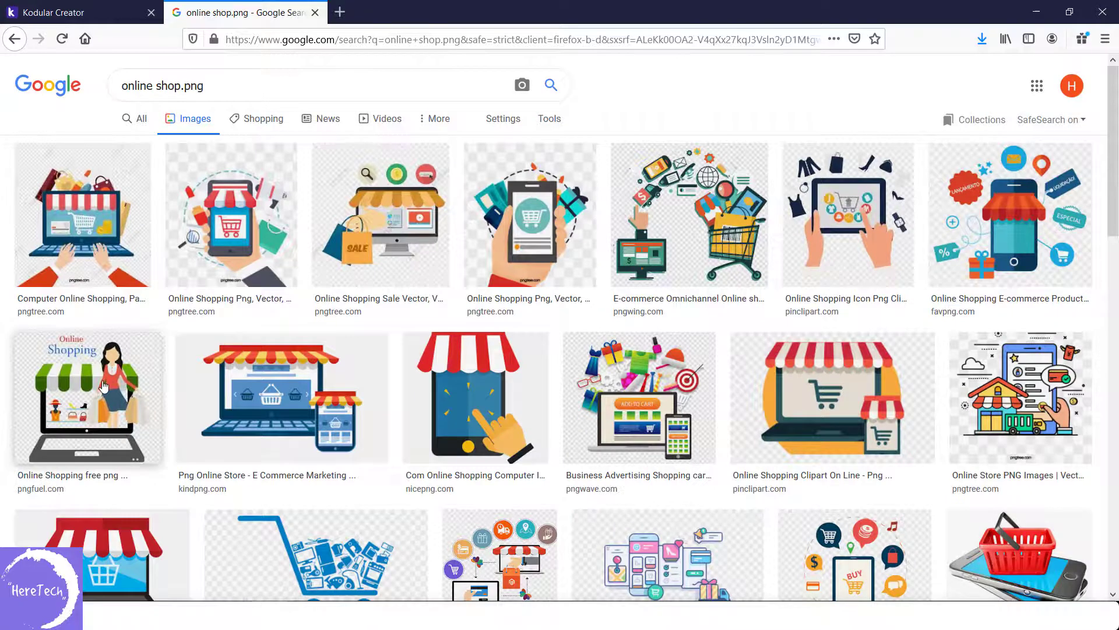
{"action": "right_click", "coordinate": [104, 385]}
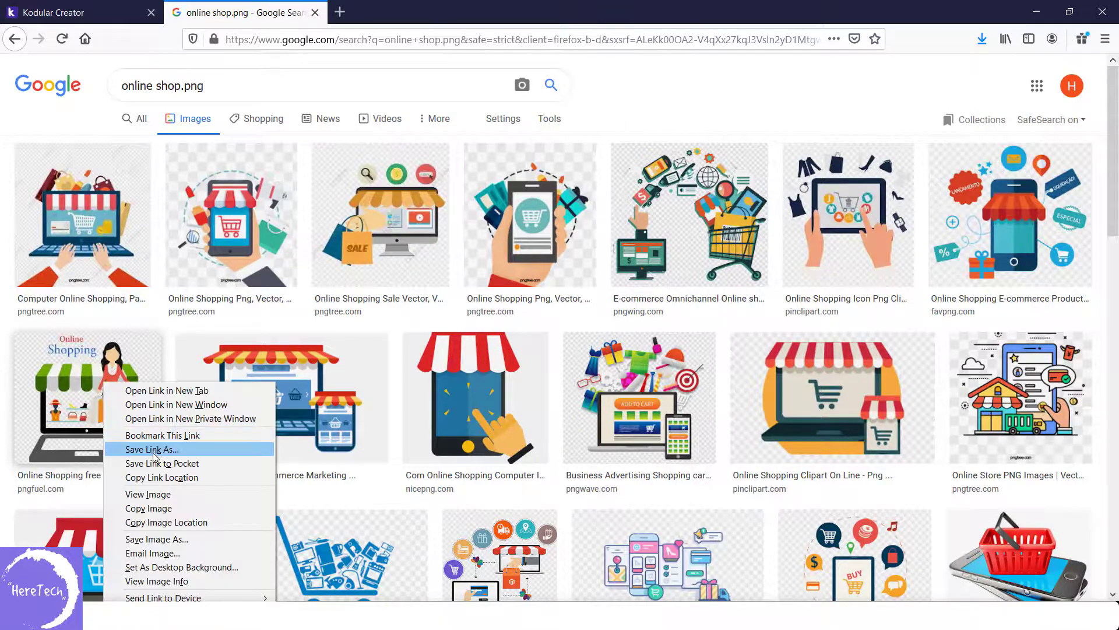
{"action": "left_click", "coordinate": [162, 494]}
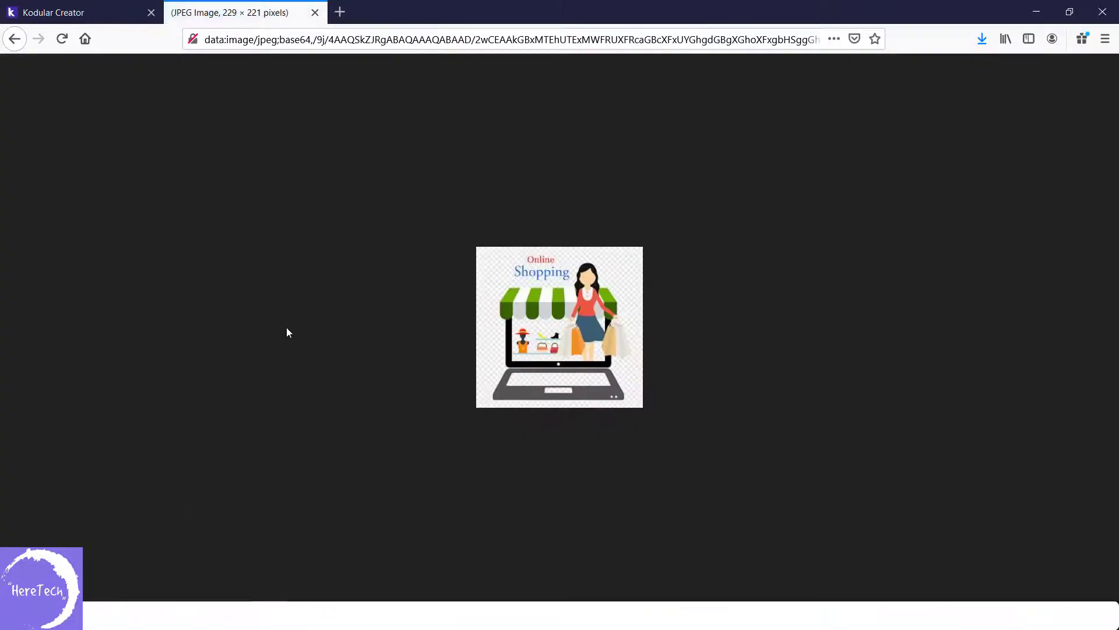
{"action": "left_click", "coordinate": [14, 40]}
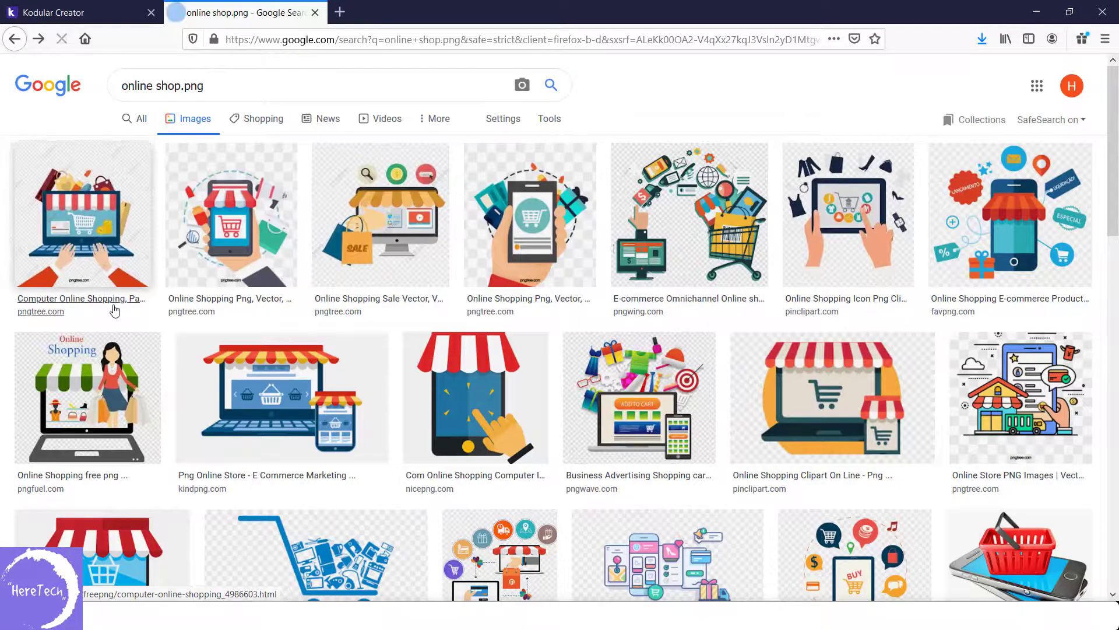
Open the pngfuel.com "Online Shopping" image result with the woman and laptop storefront in a separate page and view it
{"action": "right_click", "coordinate": [97, 390]}
{"action": "left_click", "coordinate": [117, 397]}
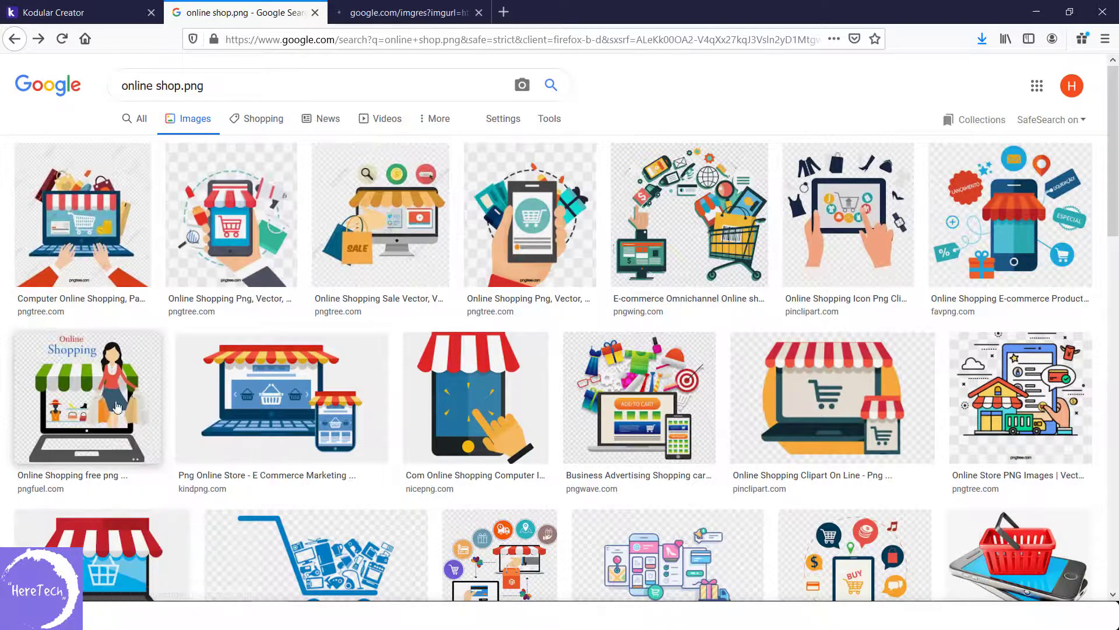
{"action": "left_click", "coordinate": [404, 7]}
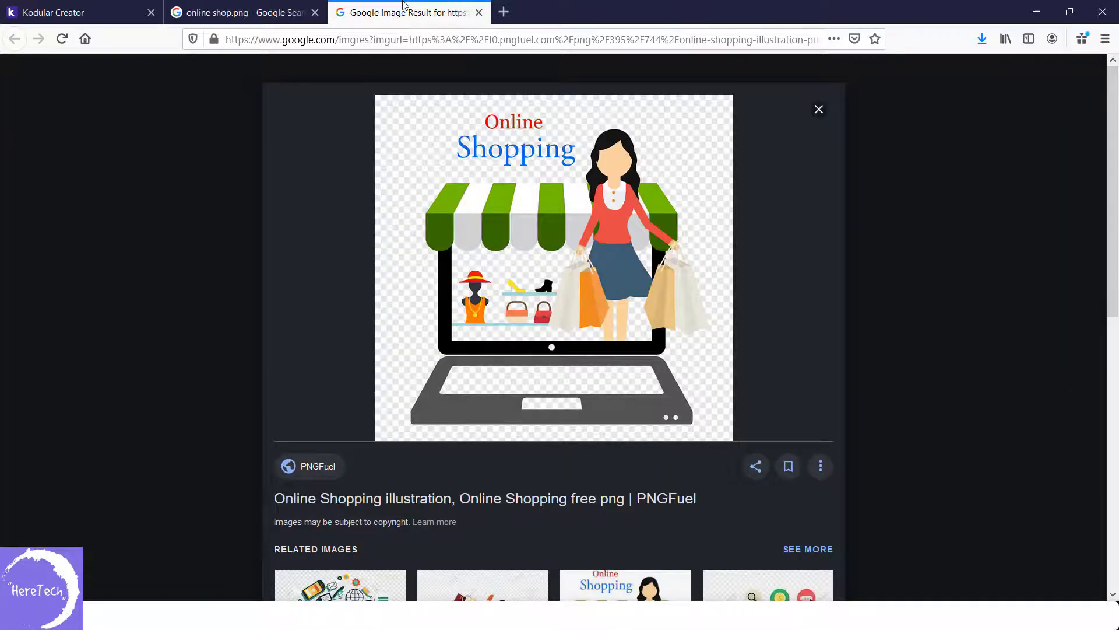
{"action": "right_click", "coordinate": [577, 223]}
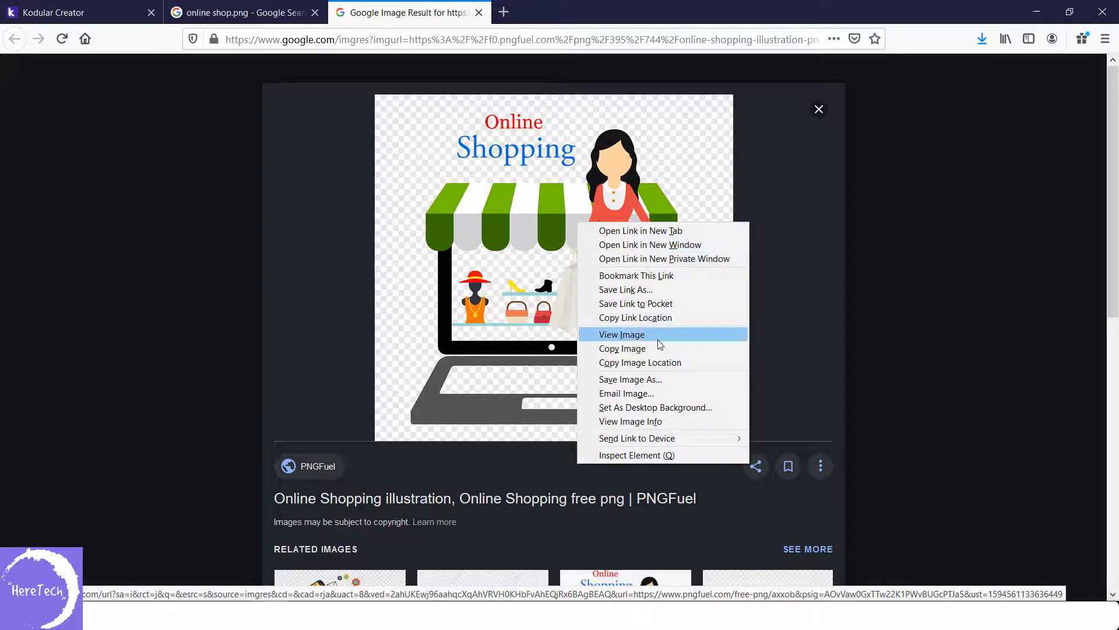
{"action": "left_click", "coordinate": [640, 379]}
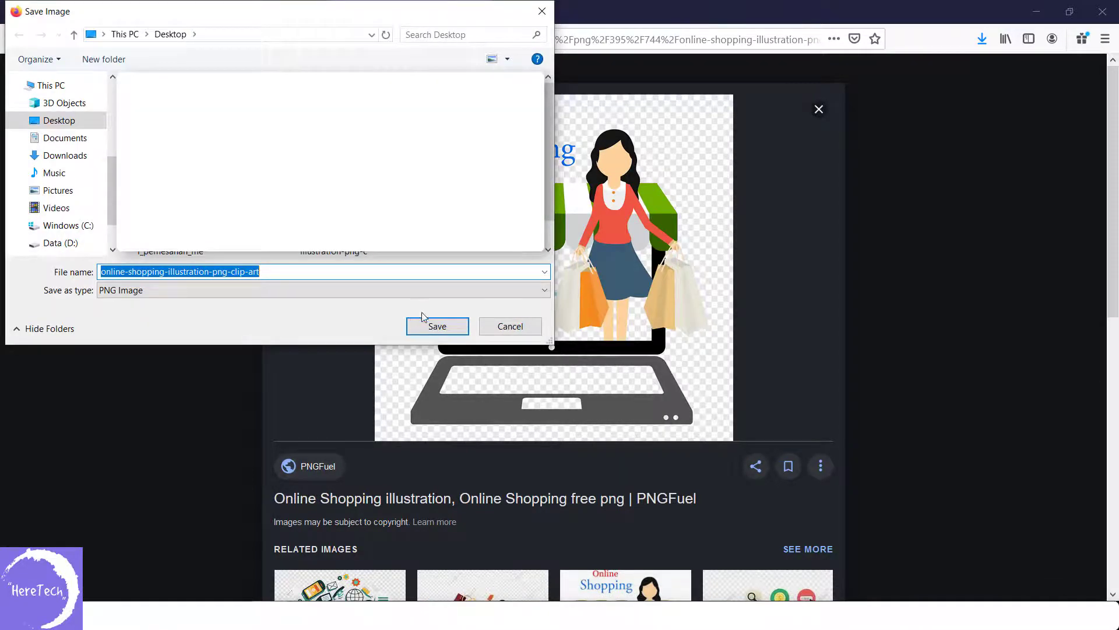
{"action": "left_click", "coordinate": [509, 327]}
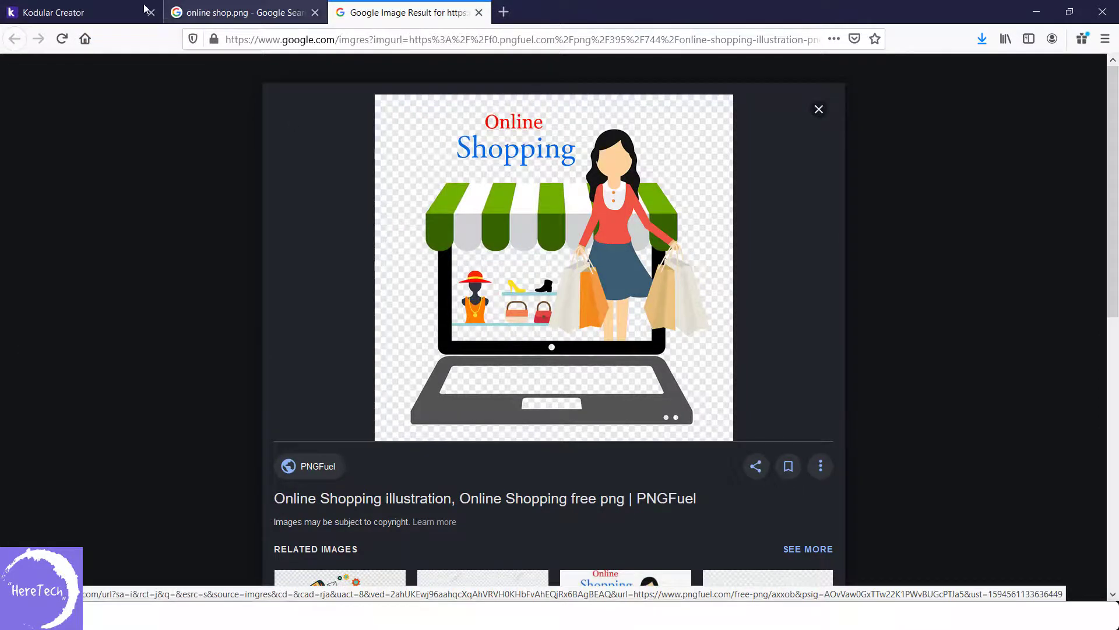
Return to Kodular Creator and upload online-shopping-illustration-png-clip-art from the Desktop as a project asset
{"action": "left_click", "coordinate": [76, 5]}
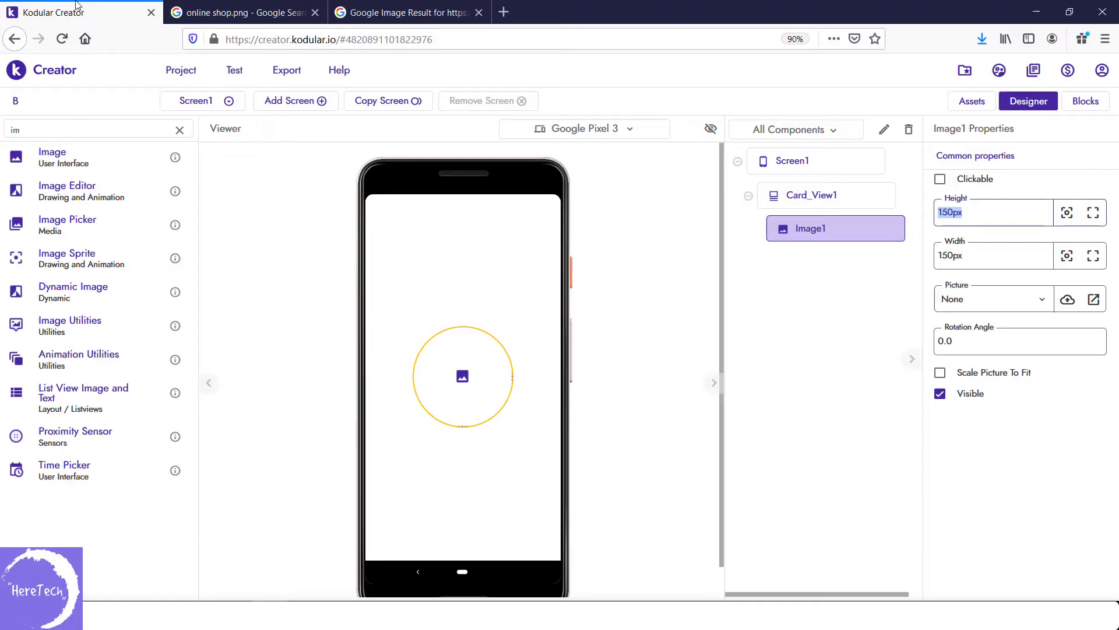
{"action": "left_click", "coordinate": [1022, 505]}
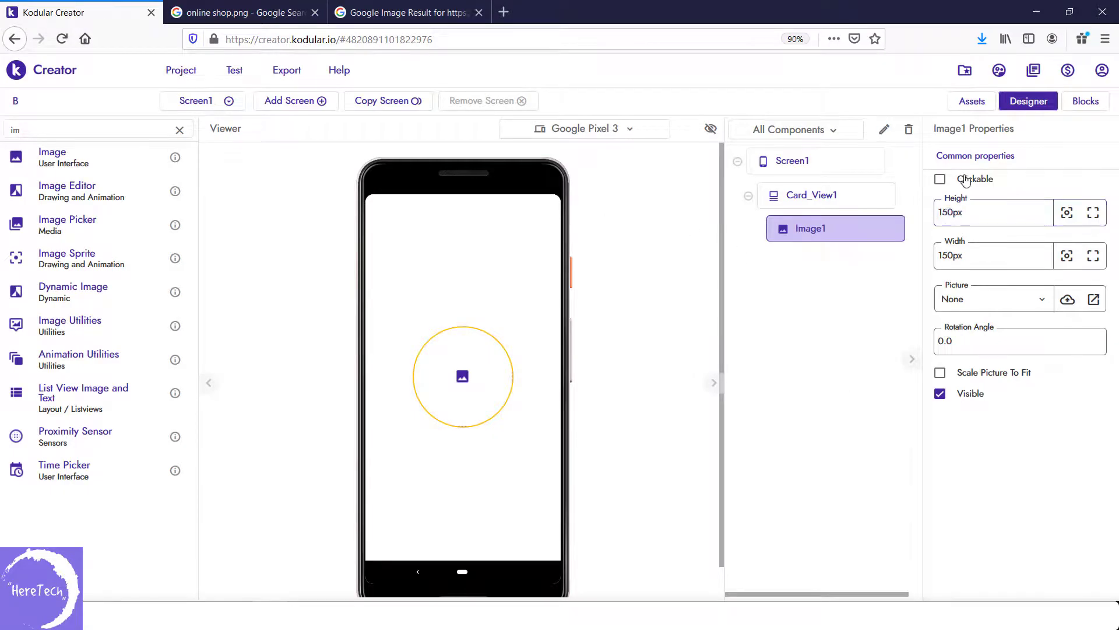
{"action": "left_click", "coordinate": [971, 108]}
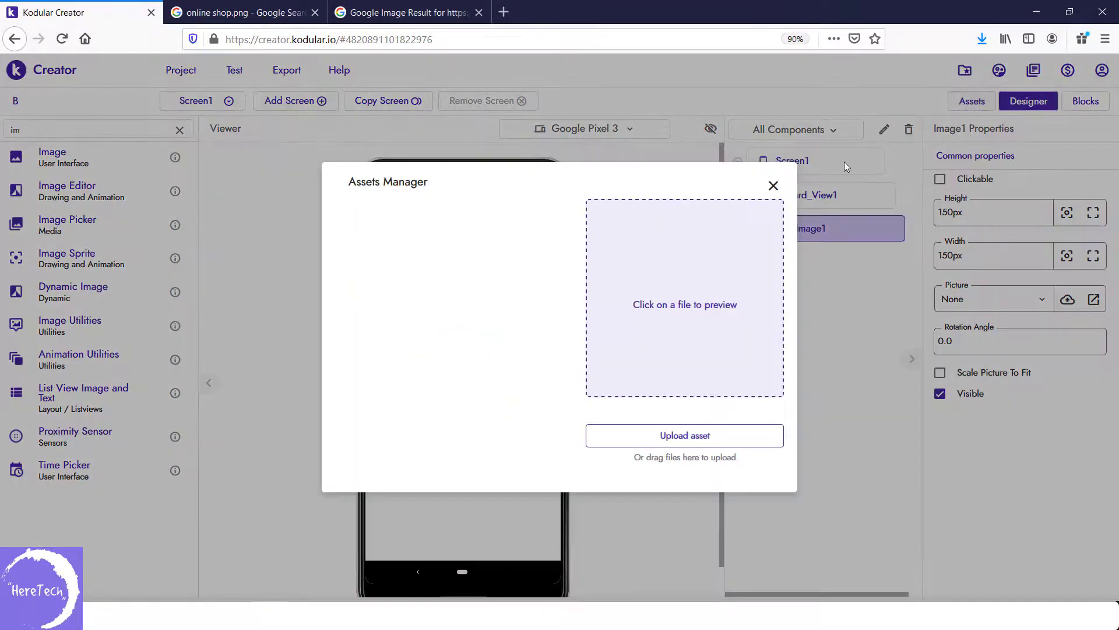
{"action": "left_click", "coordinate": [693, 438]}
{"action": "left_click_drag", "start_coordinate": [359, 96], "coordinate": [359, 214]}
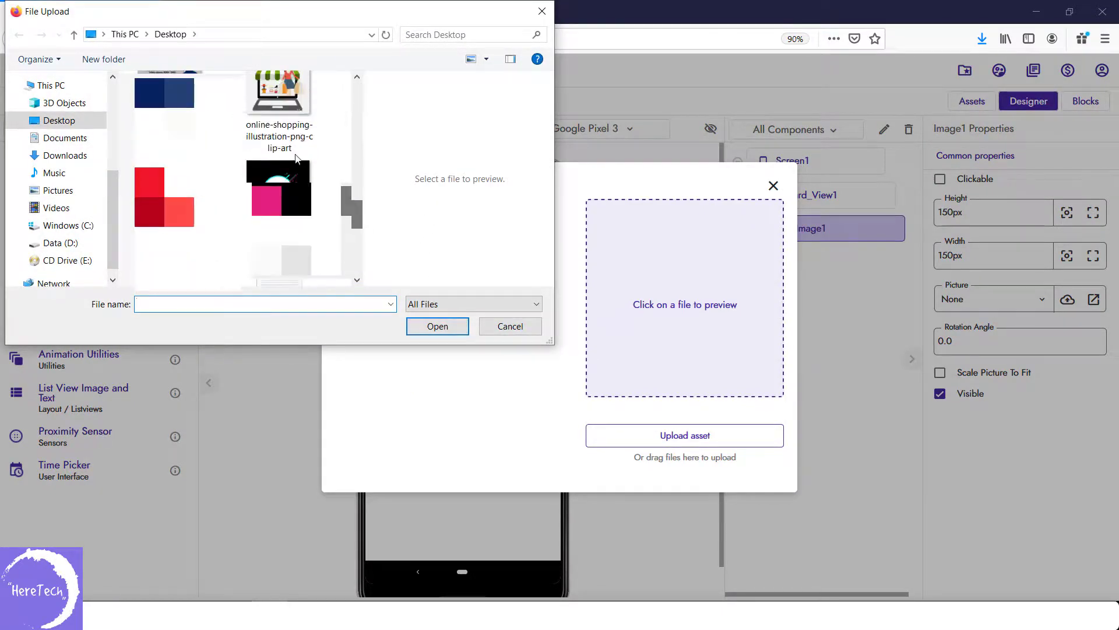
{"action": "left_click", "coordinate": [296, 157]}
{"action": "left_click", "coordinate": [430, 325]}
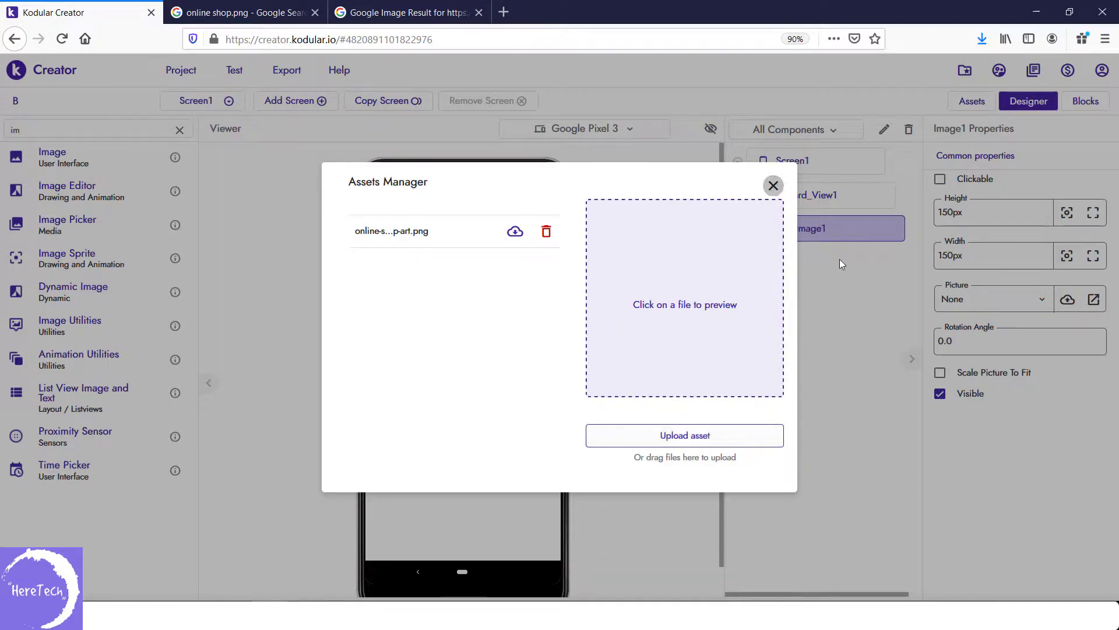
{"action": "left_click", "coordinate": [773, 186]}
Set the Image component's picture to the uploaded online-shopping-illustration-png-clip-art file
{"action": "left_click", "coordinate": [980, 305]}
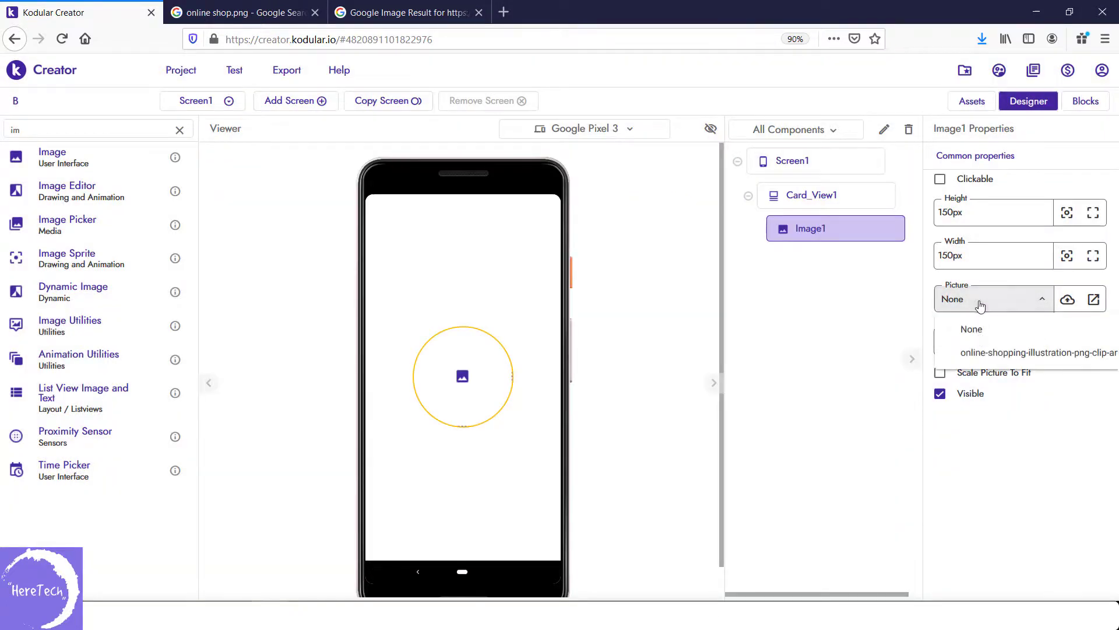
{"action": "left_click", "coordinate": [984, 352]}
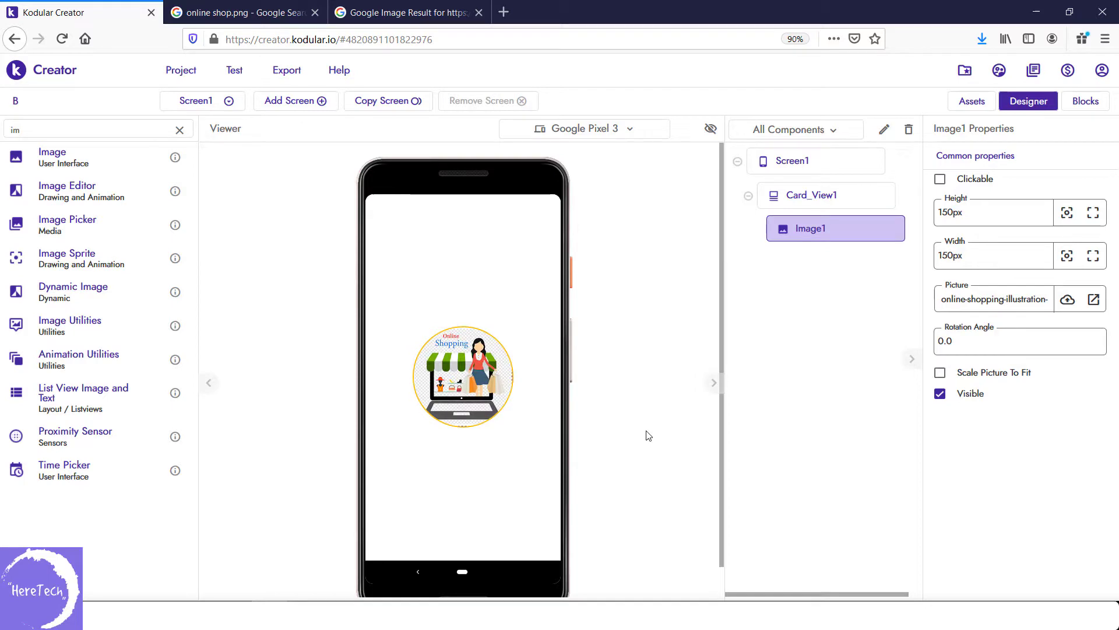